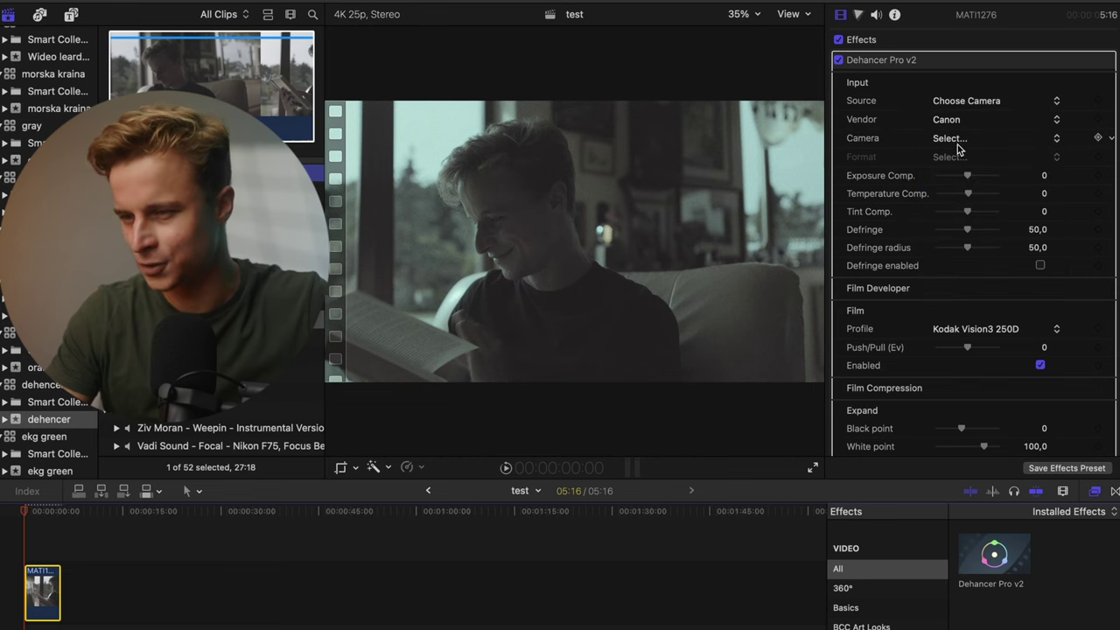
Set the Dehancer input camera to Canon R6 and the format to Log 3 Cinema Gamut.
{"action": "left_click", "coordinate": [957, 142]}
{"action": "left_click", "coordinate": [961, 240]}
{"action": "left_click", "coordinate": [949, 159]}
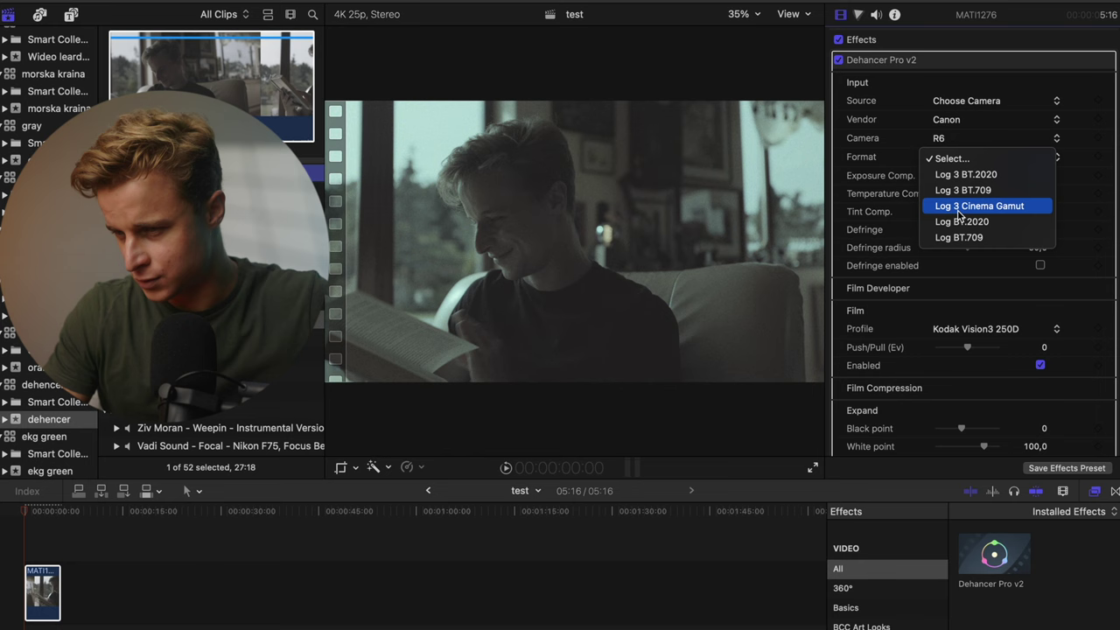
{"action": "left_click", "coordinate": [958, 208]}
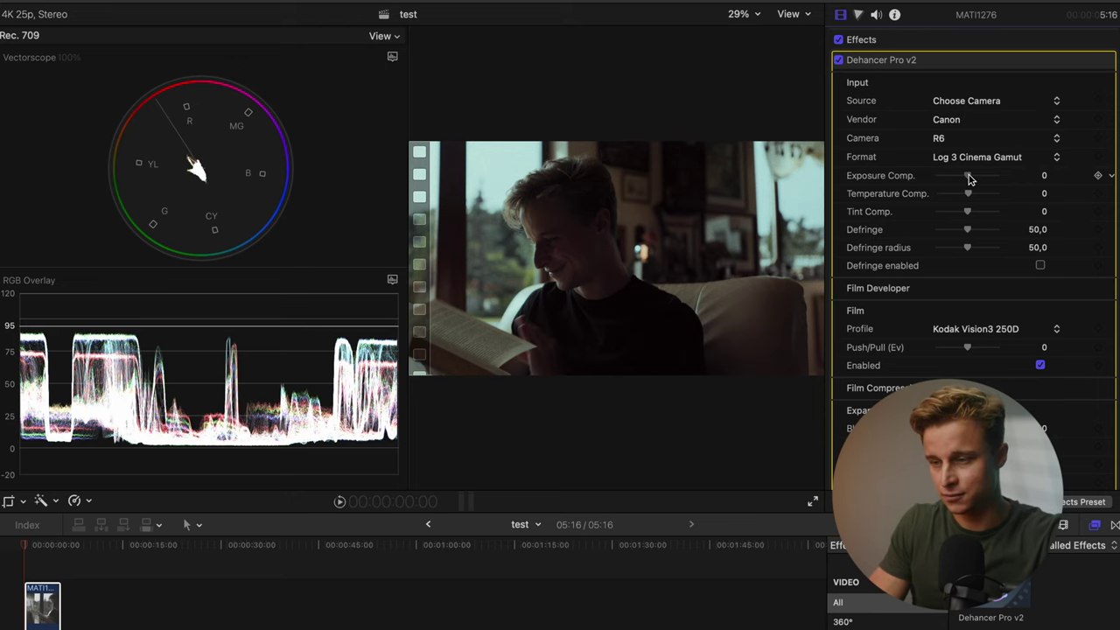
Try lower exposure, temperature and tint compensation on the input, undoing each change.
{"action": "left_click_drag", "start_coordinate": [970, 178], "coordinate": [956, 177]}
{"action": "key", "text": "super+z"}
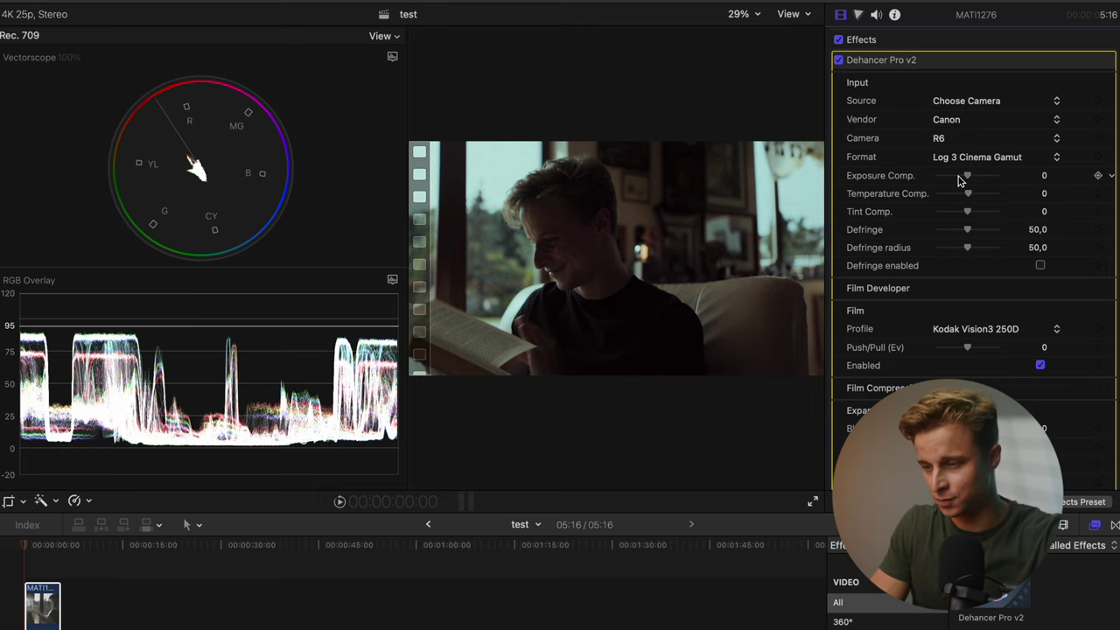
{"action": "left_click_drag", "start_coordinate": [969, 196], "coordinate": [945, 217]}
{"action": "key", "text": "super+z"}
{"action": "key", "text": "super+z"}
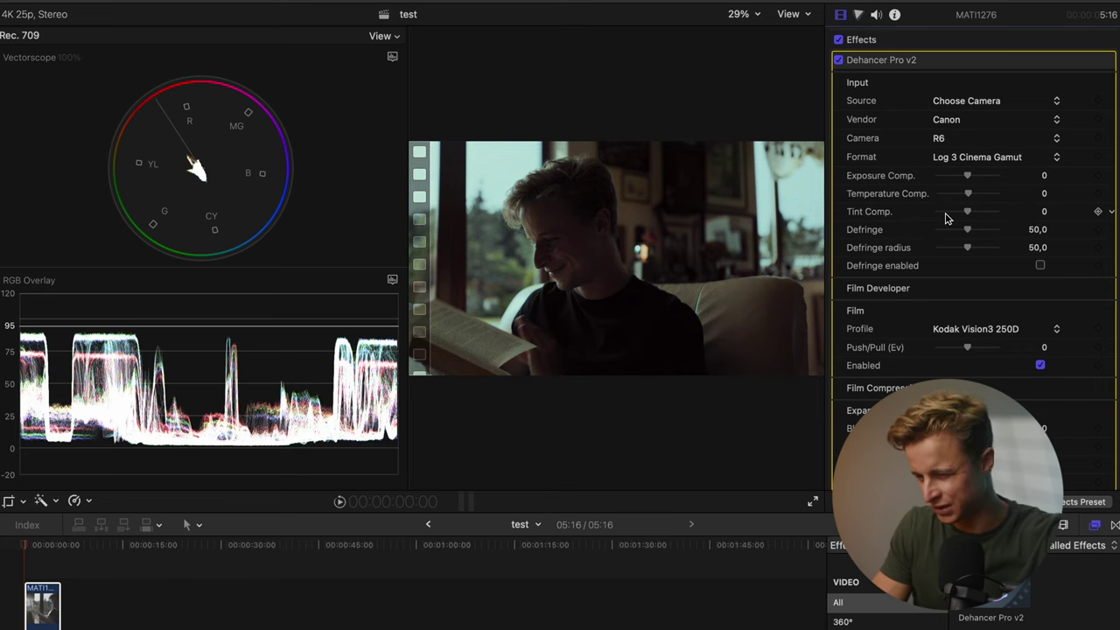
Try the AGFA Chrome RSX II 200 film profile with a push/pull change, and the Ilford HP5 Plus 400 profile.
{"action": "scroll", "coordinate": [945, 217], "scroll_direction": "down", "scroll_amount": 3}
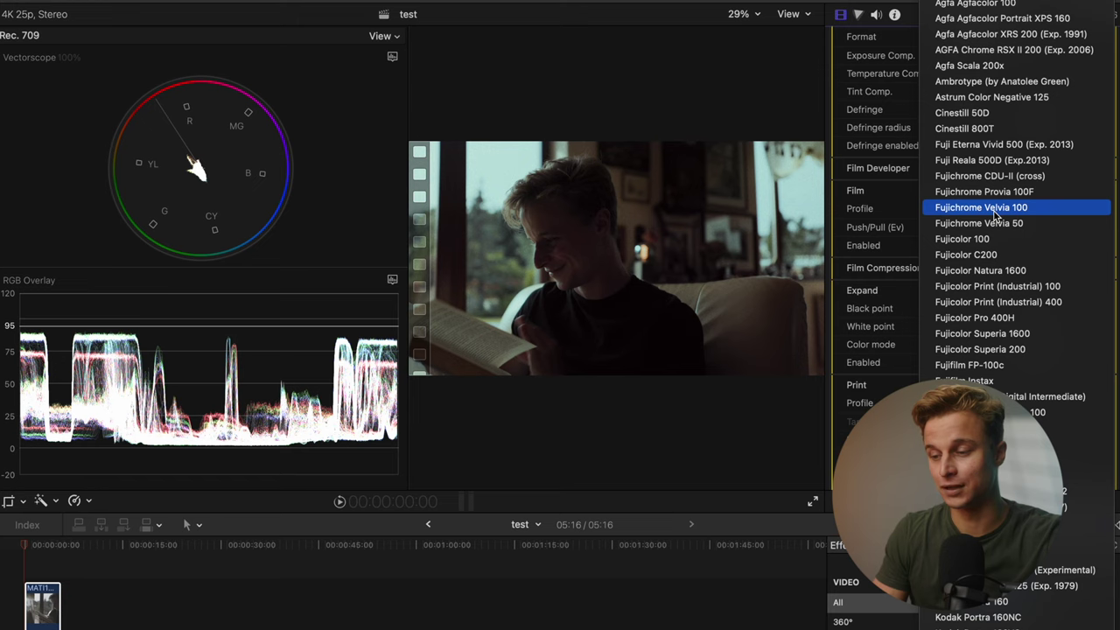
{"action": "scroll", "coordinate": [997, 216], "scroll_direction": "down", "scroll_amount": 10}
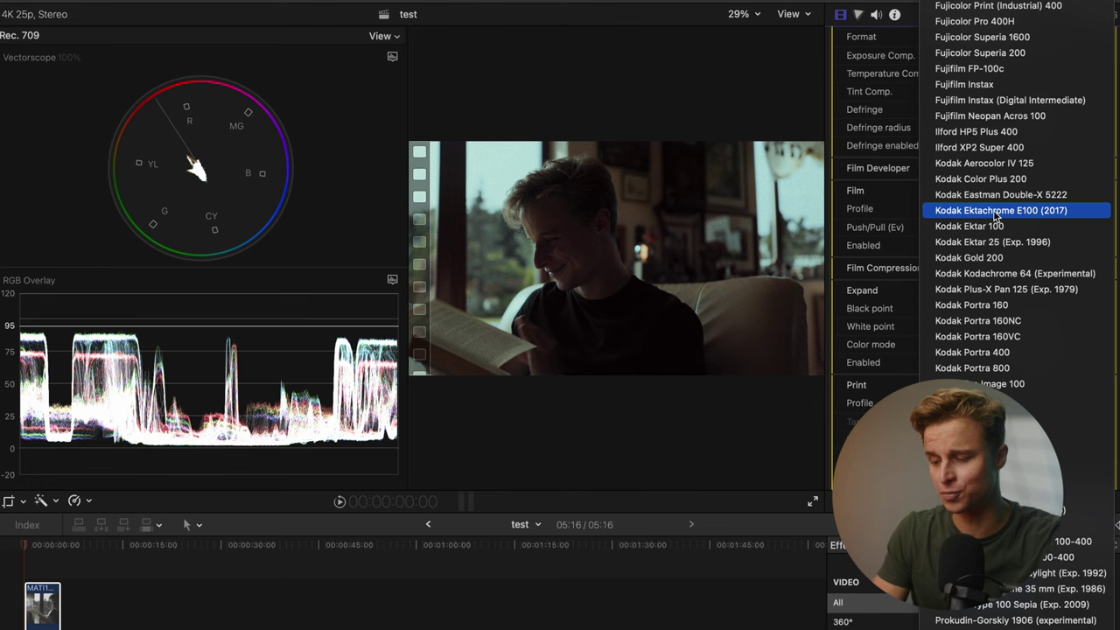
{"action": "scroll", "coordinate": [996, 215], "scroll_direction": "up", "scroll_amount": 10}
{"action": "left_click", "coordinate": [979, 69]}
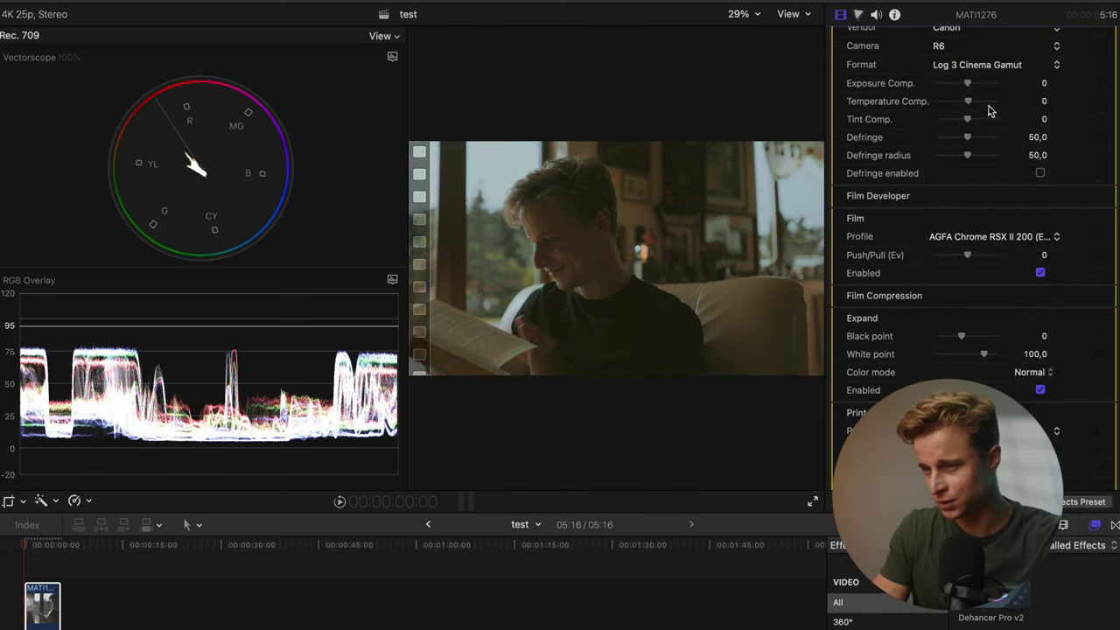
{"action": "left_click_drag", "start_coordinate": [975, 252], "coordinate": [984, 254]}
{"action": "left_click", "coordinate": [989, 236]}
{"action": "left_click", "coordinate": [987, 304]}
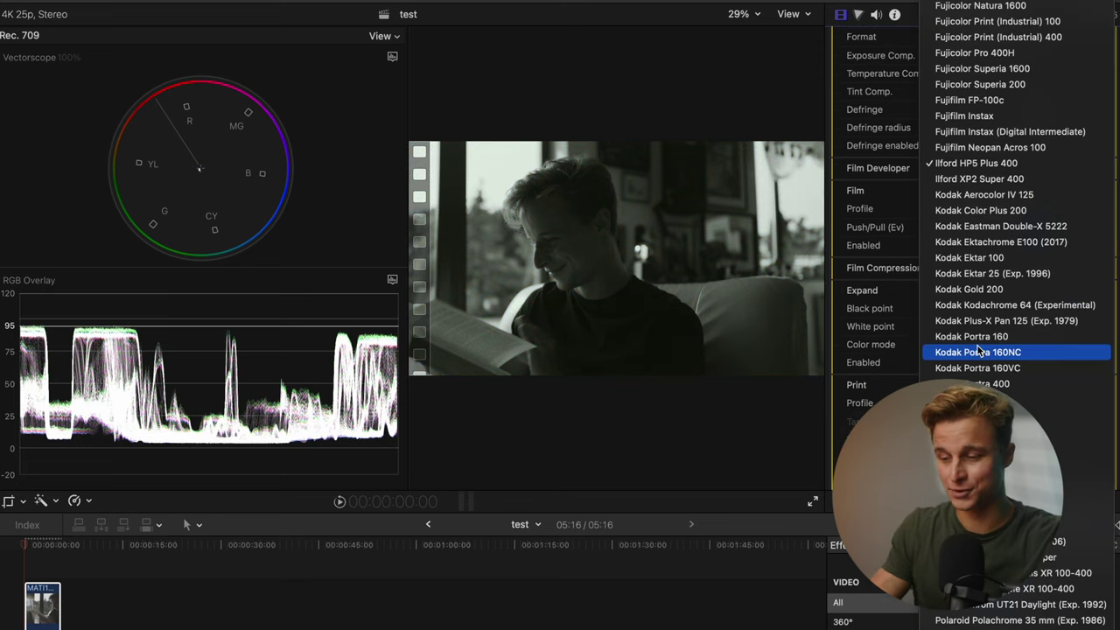
Try the Kodak Vision3 500T and Polaroid Type 100 Sepia film profiles.
{"action": "scroll", "coordinate": [978, 350], "scroll_direction": "down", "scroll_amount": 2}
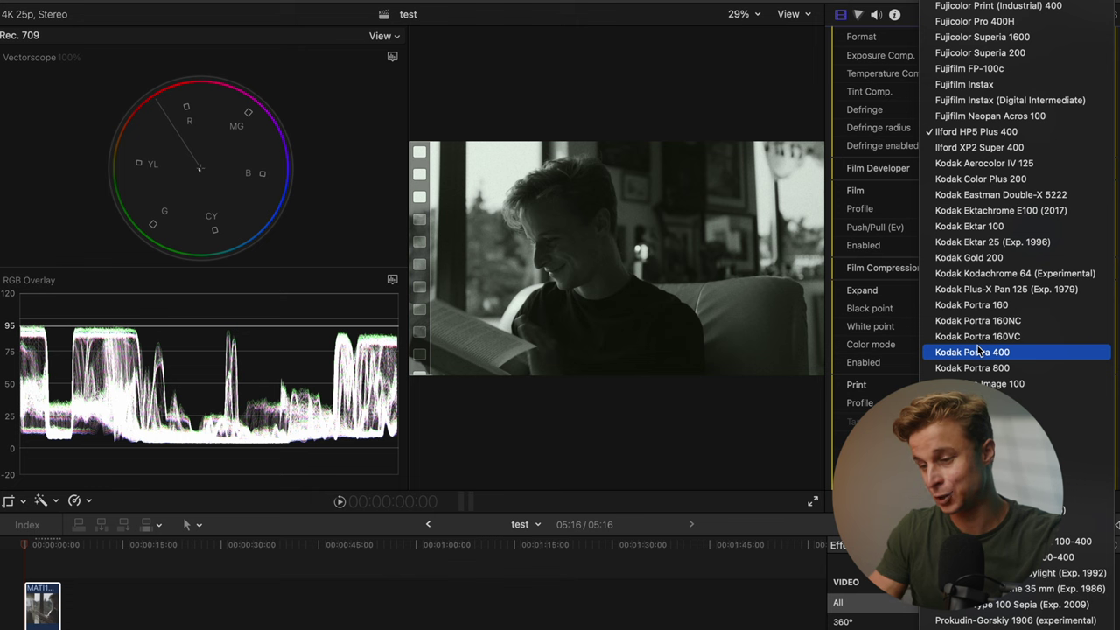
{"action": "left_click", "coordinate": [1002, 217]}
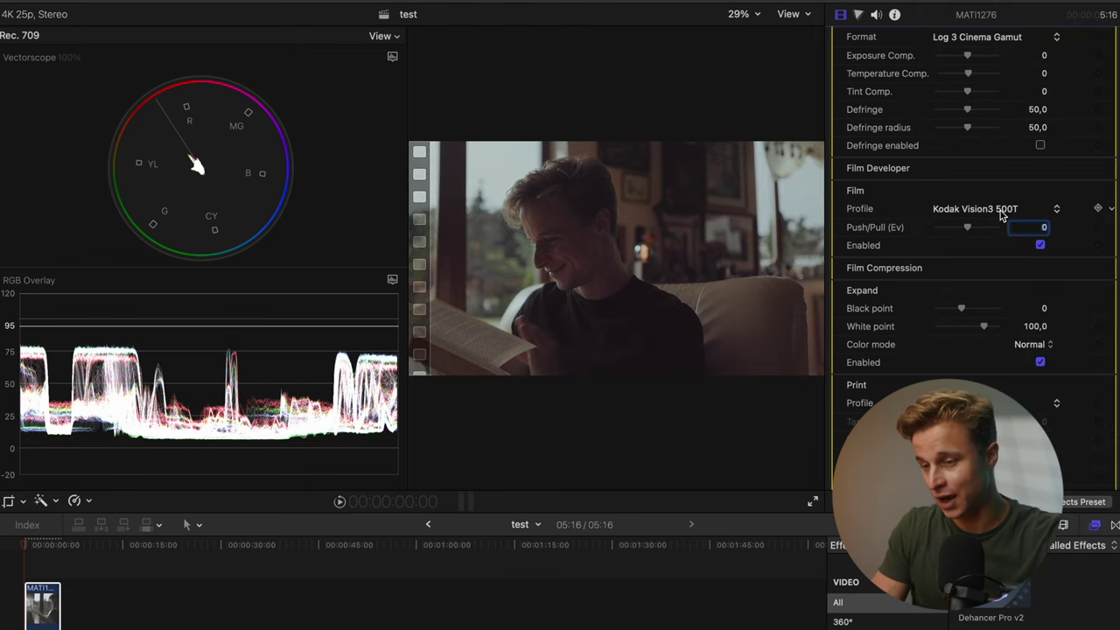
{"action": "left_click", "coordinate": [1003, 210]}
{"action": "left_click", "coordinate": [986, 353]}
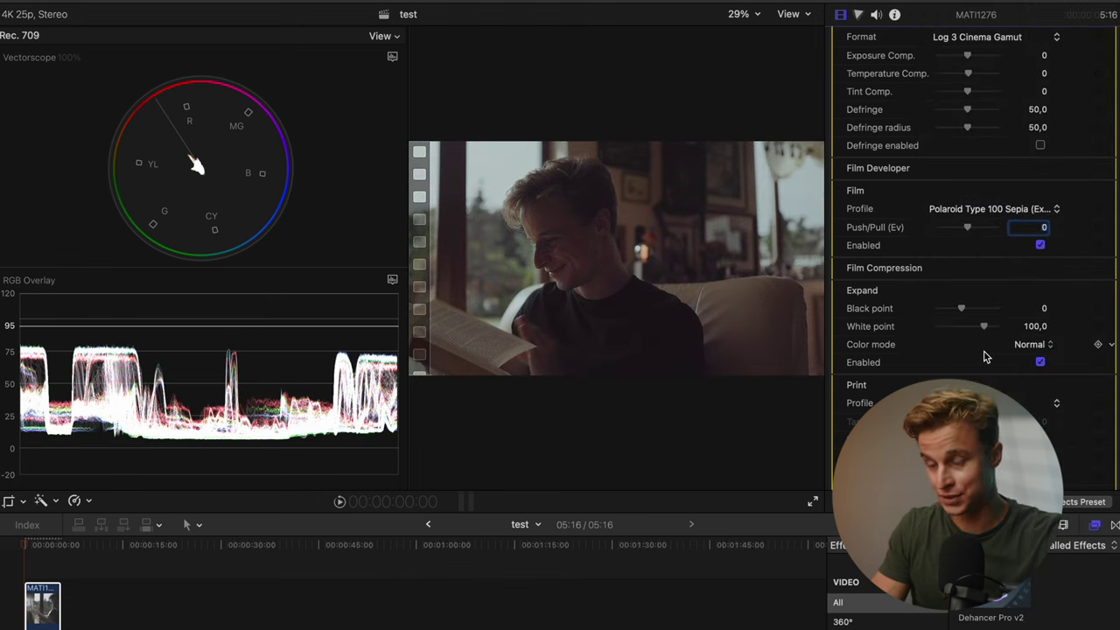
Set the film profile to Kodak Vision3 500T and try out the Expand black and white points.
{"action": "left_click", "coordinate": [978, 212]}
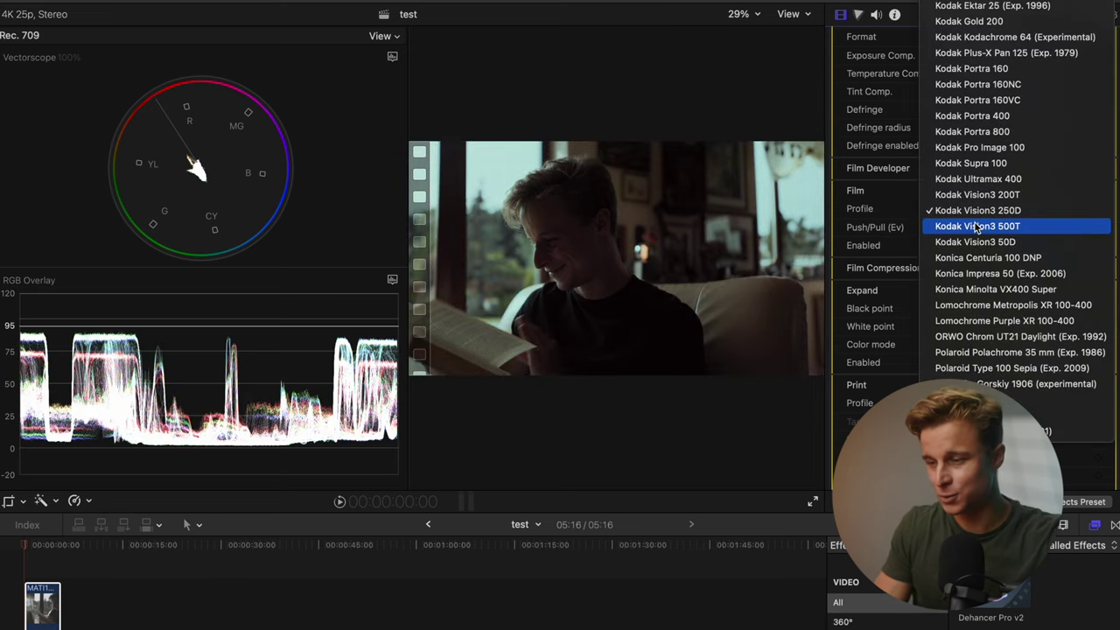
{"action": "left_click", "coordinate": [977, 226]}
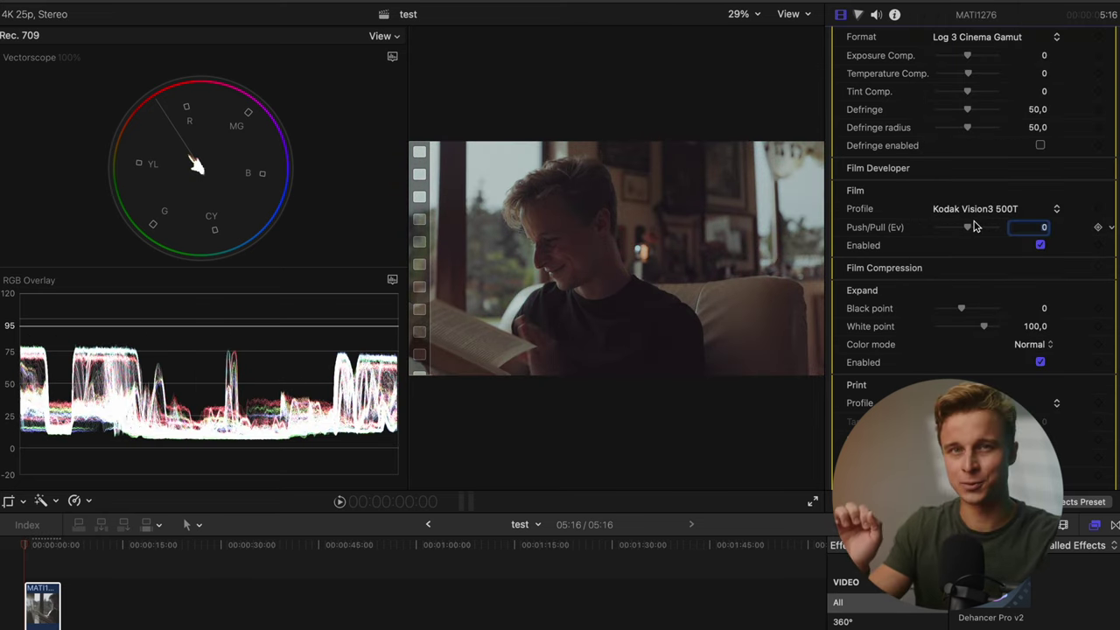
{"action": "scroll", "coordinate": [974, 227], "scroll_direction": "down", "scroll_amount": 3}
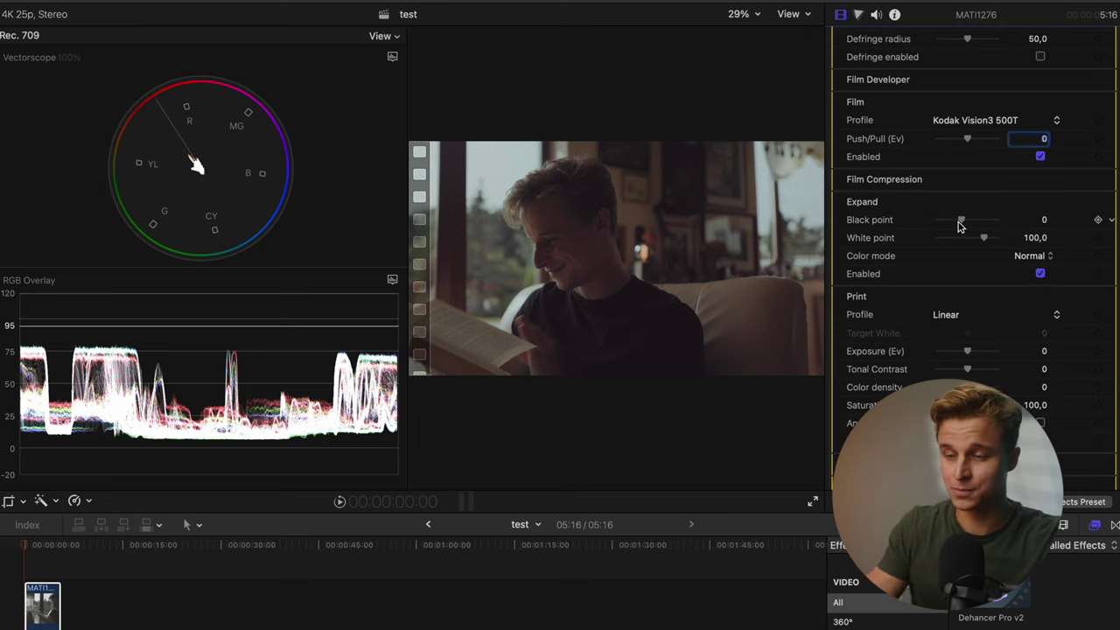
{"action": "left_click_drag", "start_coordinate": [959, 225], "coordinate": [978, 242]}
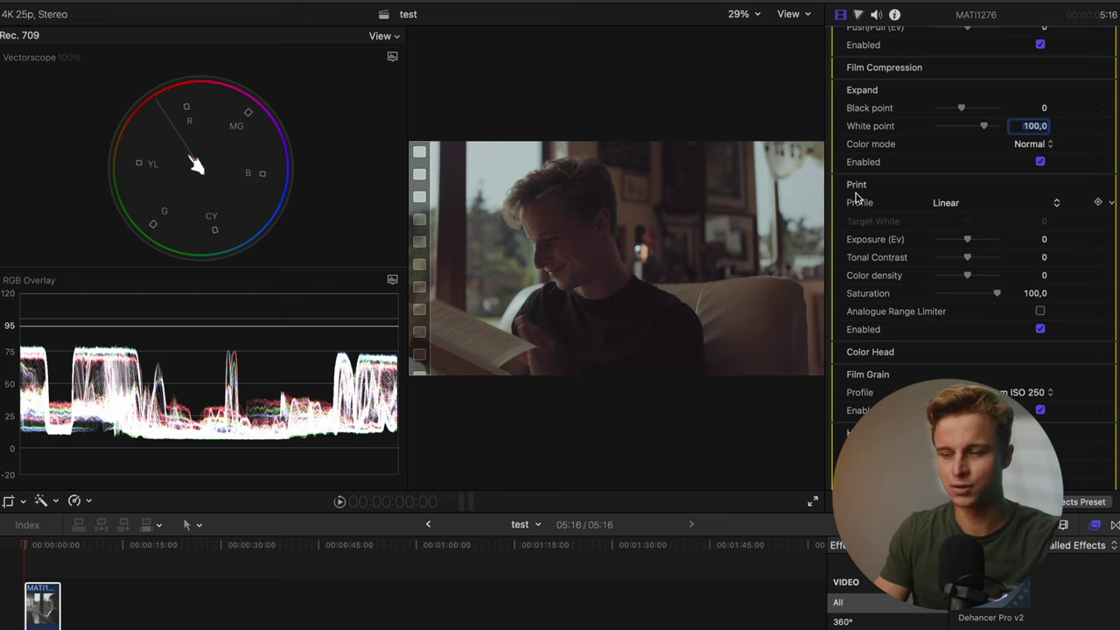
Try the Kodak 2383 Print Film print profile and settle on Kodak Endura Glossy Paper.
{"action": "left_click", "coordinate": [940, 206]}
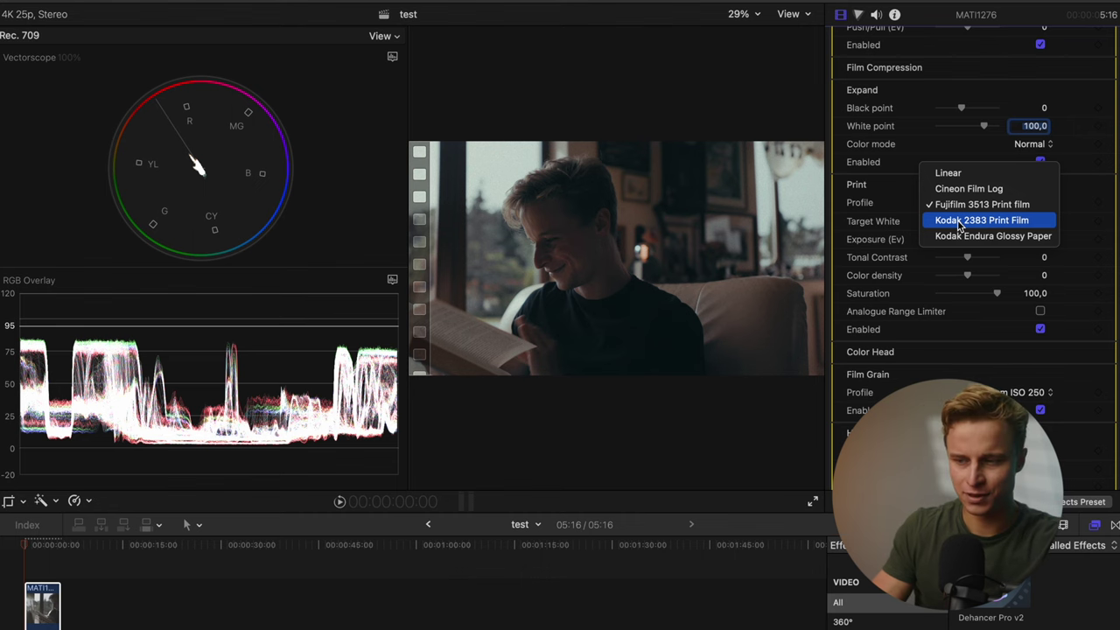
{"action": "left_click", "coordinate": [960, 225]}
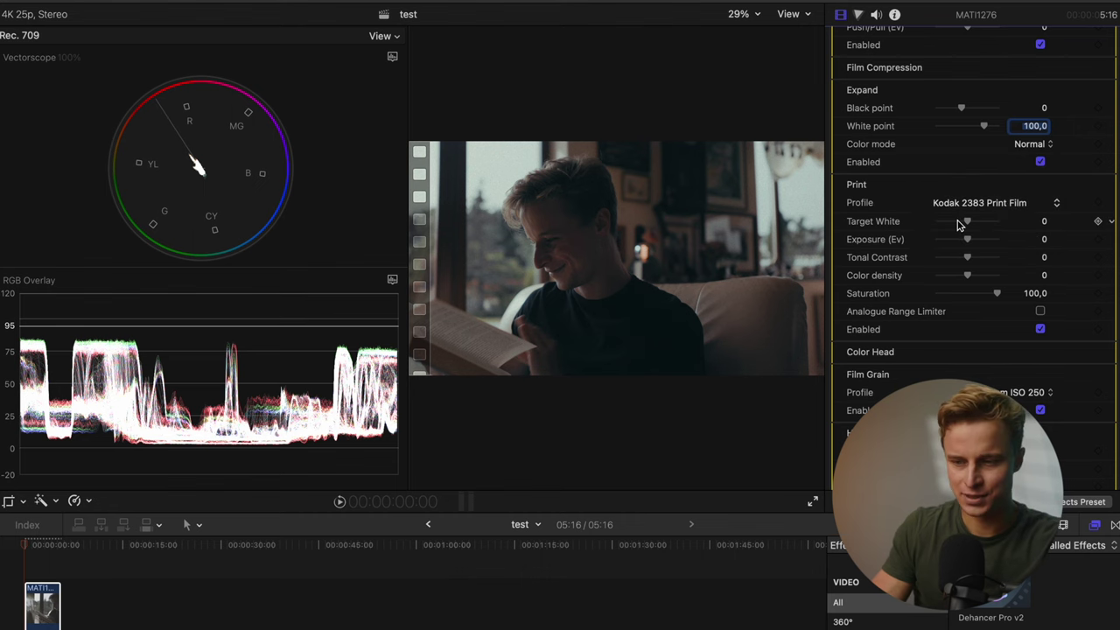
{"action": "left_click", "coordinate": [966, 208]}
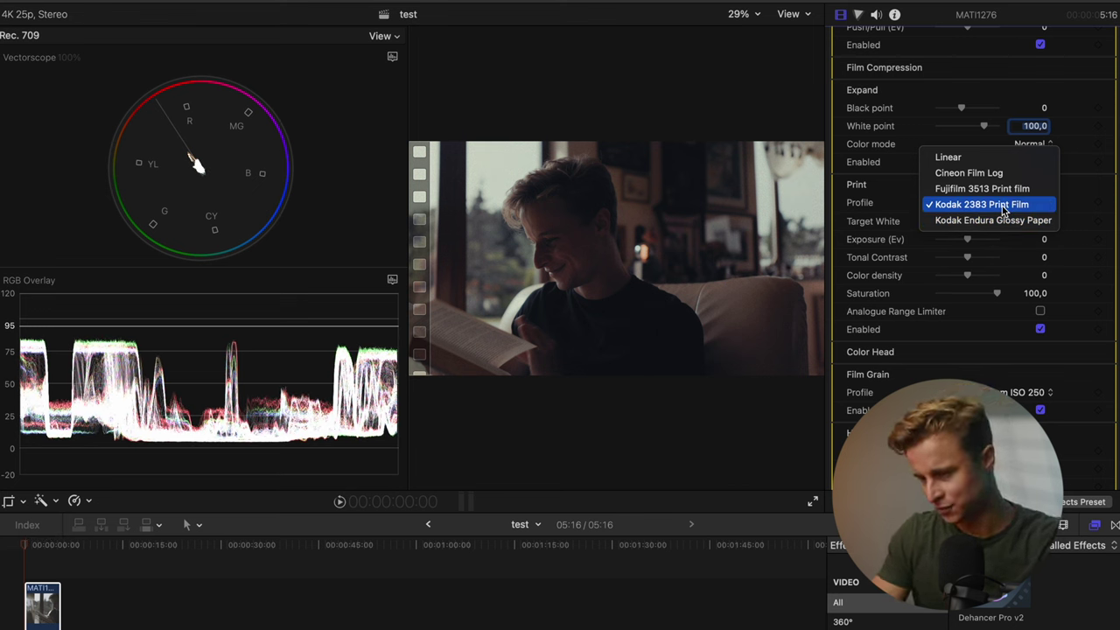
{"action": "left_click", "coordinate": [998, 222]}
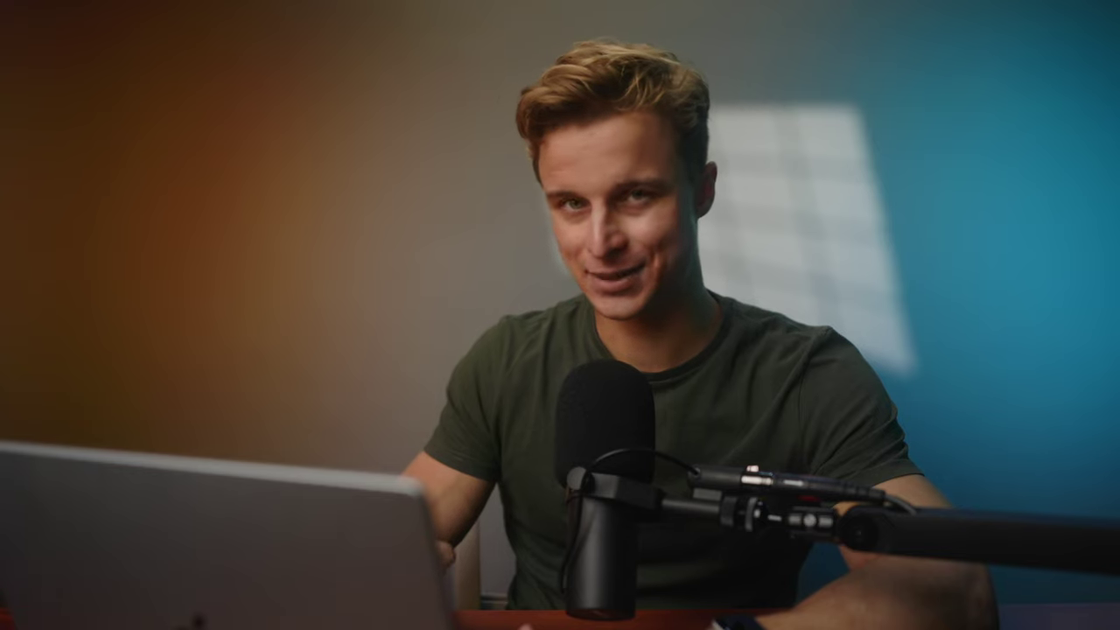
Turn on the Analogue Range Limiter in the print settings, toggling it to compare the image.
{"action": "scroll", "coordinate": [994, 291], "scroll_direction": "down", "scroll_amount": 2}
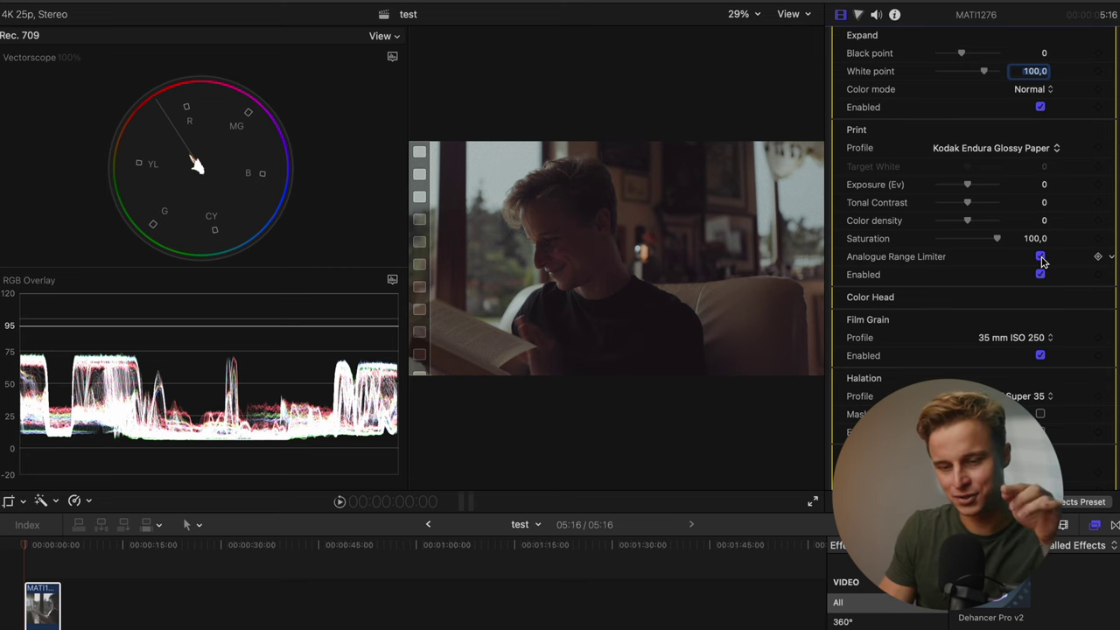
{"action": "left_click", "coordinate": [1040, 257]}
{"action": "left_click", "coordinate": [1040, 258]}
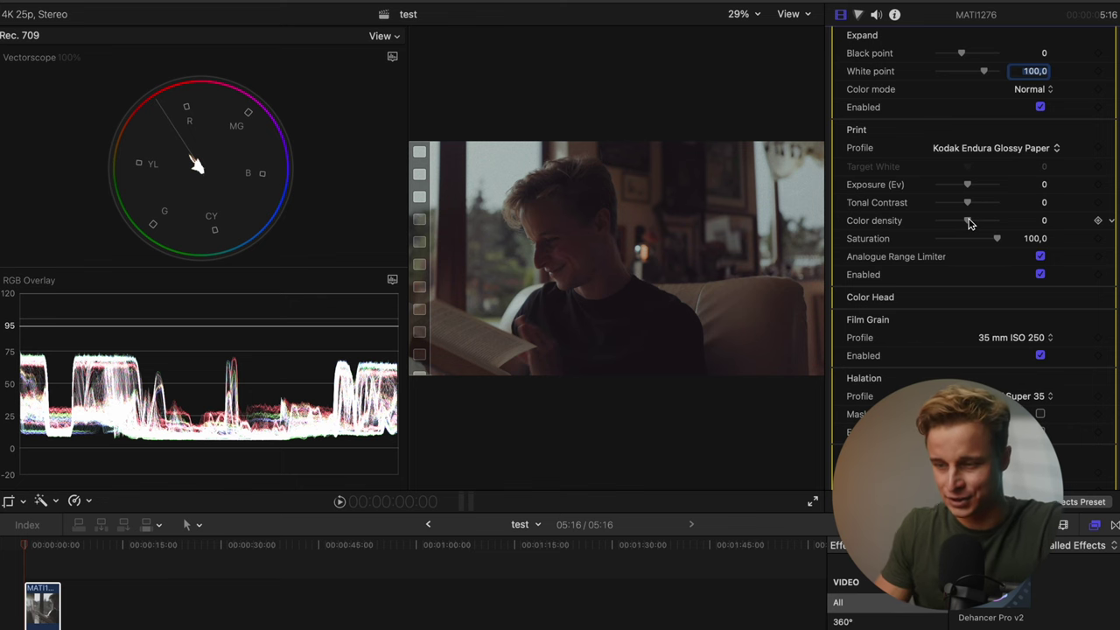
Set the print color density to 100 and the saturation to 94.
{"action": "left_click_drag", "start_coordinate": [968, 221], "coordinate": [1028, 218]}
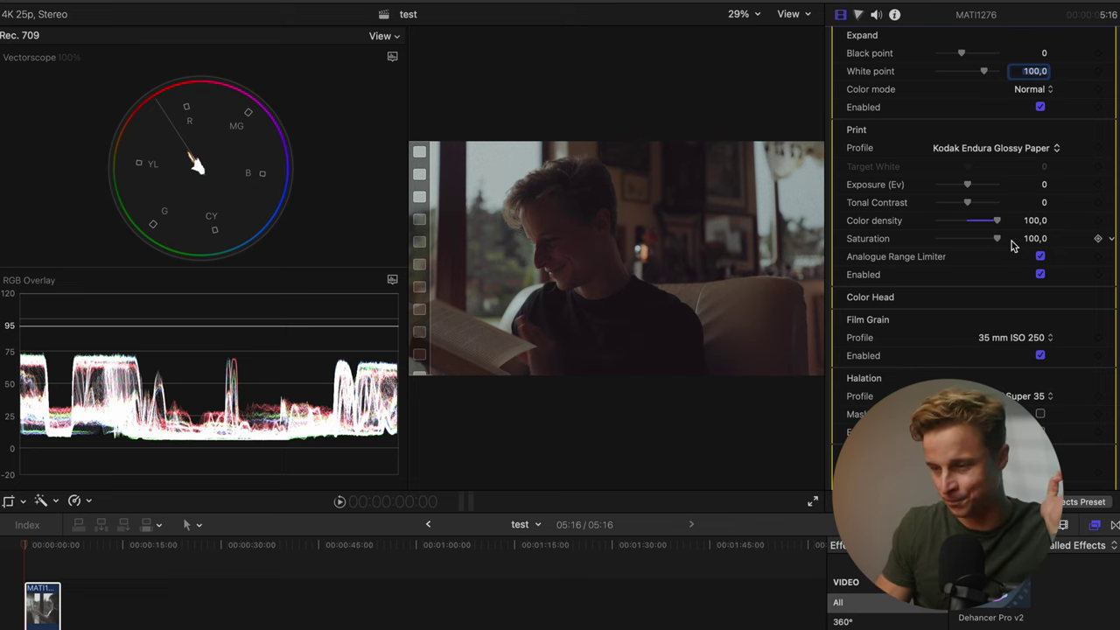
{"action": "left_click_drag", "start_coordinate": [997, 241], "coordinate": [994, 240]}
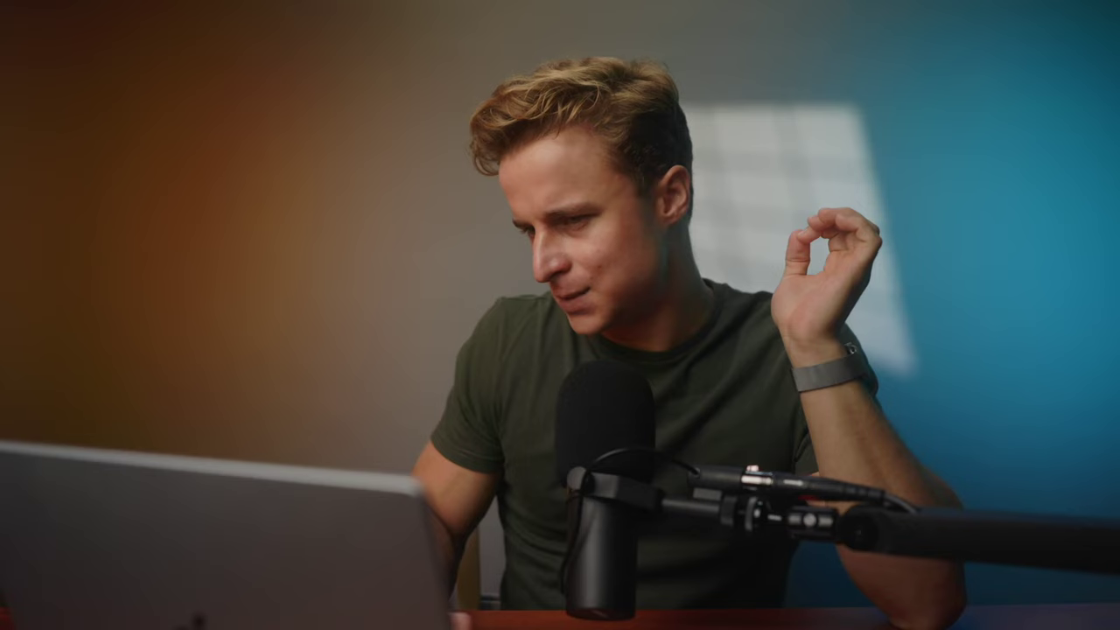
Set the film grain profile to 35 mm ISO 50 while inspecting the face at 150% magnification.
{"action": "scroll", "coordinate": [883, 249], "scroll_direction": "down", "scroll_amount": 3}
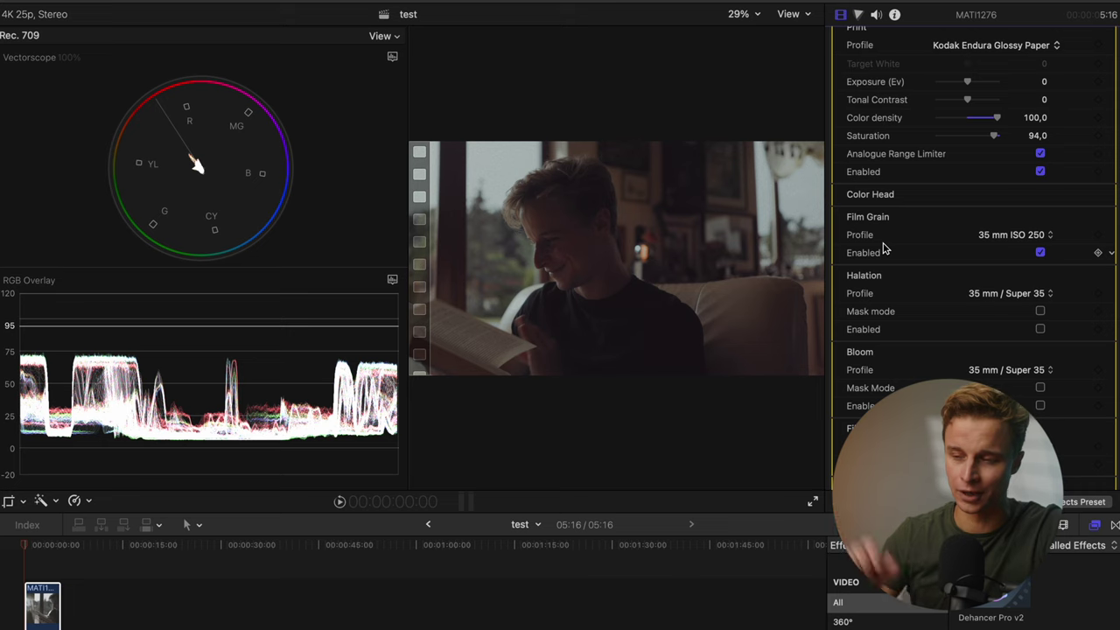
{"action": "left_click", "coordinate": [739, 14]}
{"action": "left_click", "coordinate": [760, 120]}
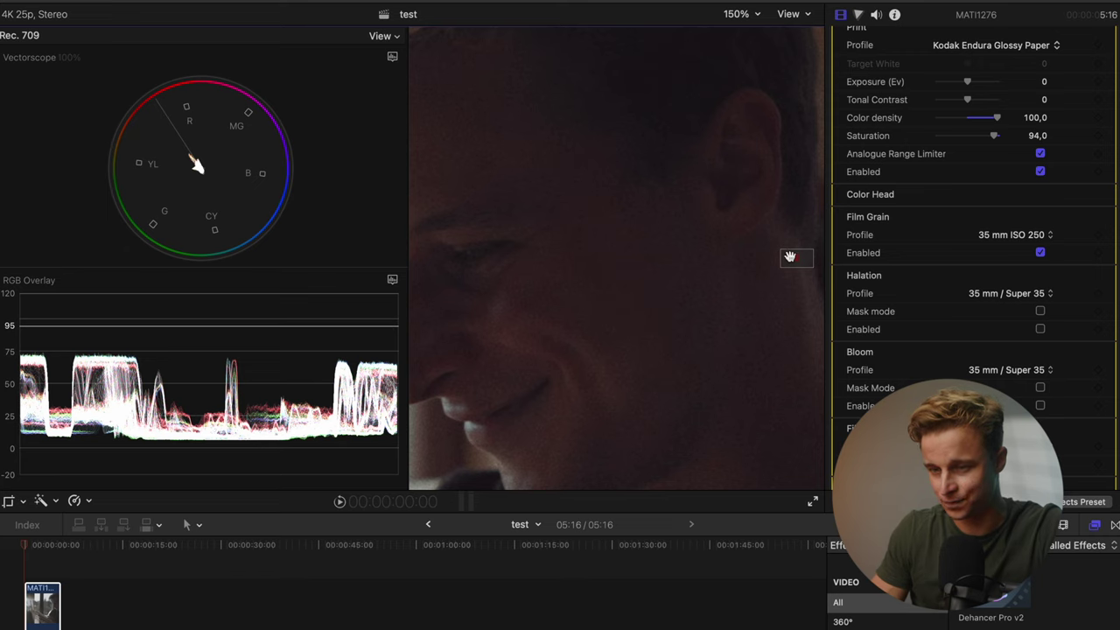
{"action": "left_click", "coordinate": [1013, 236]}
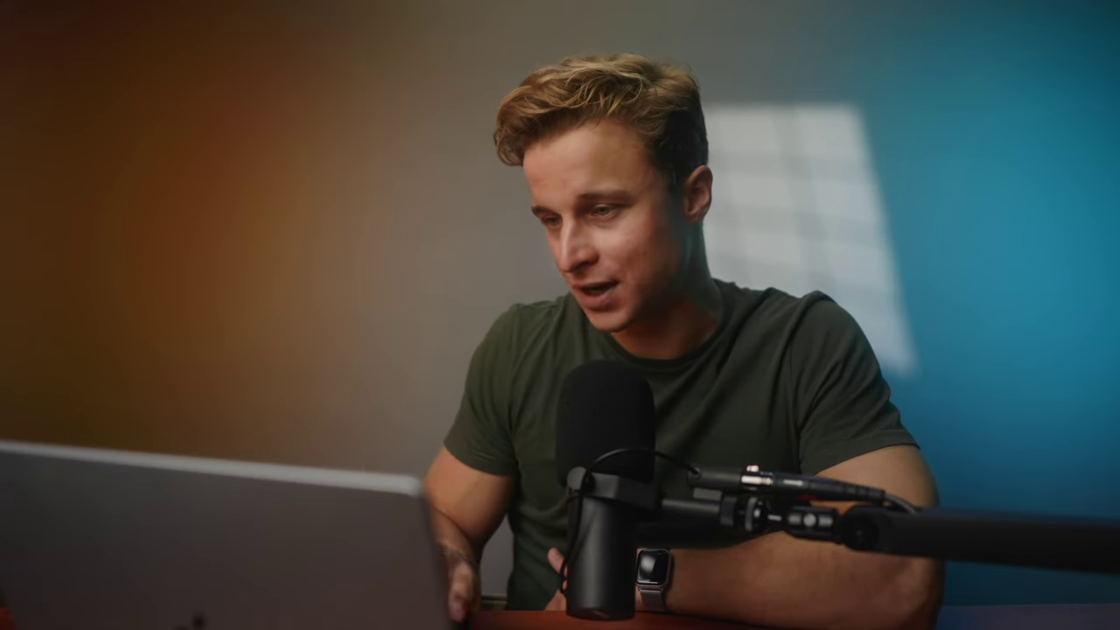
{"action": "left_click", "coordinate": [1016, 220]}
Try the 8 mm ISO 500 film grain profile and play the clip to judge the grain.
{"action": "left_click", "coordinate": [1027, 238]}
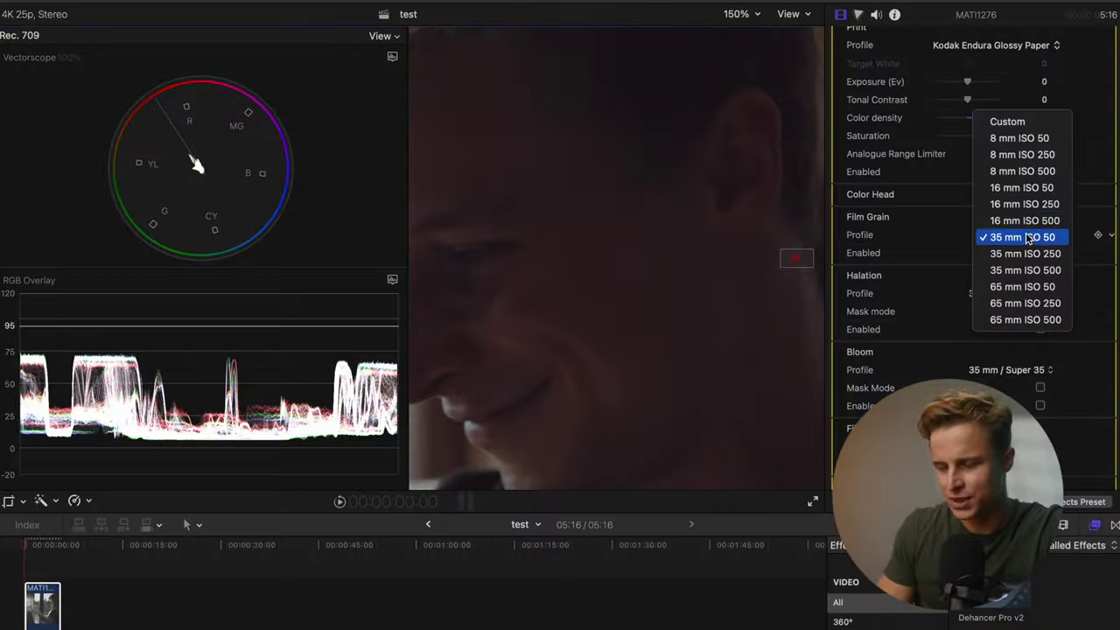
{"action": "left_click", "coordinate": [1032, 173]}
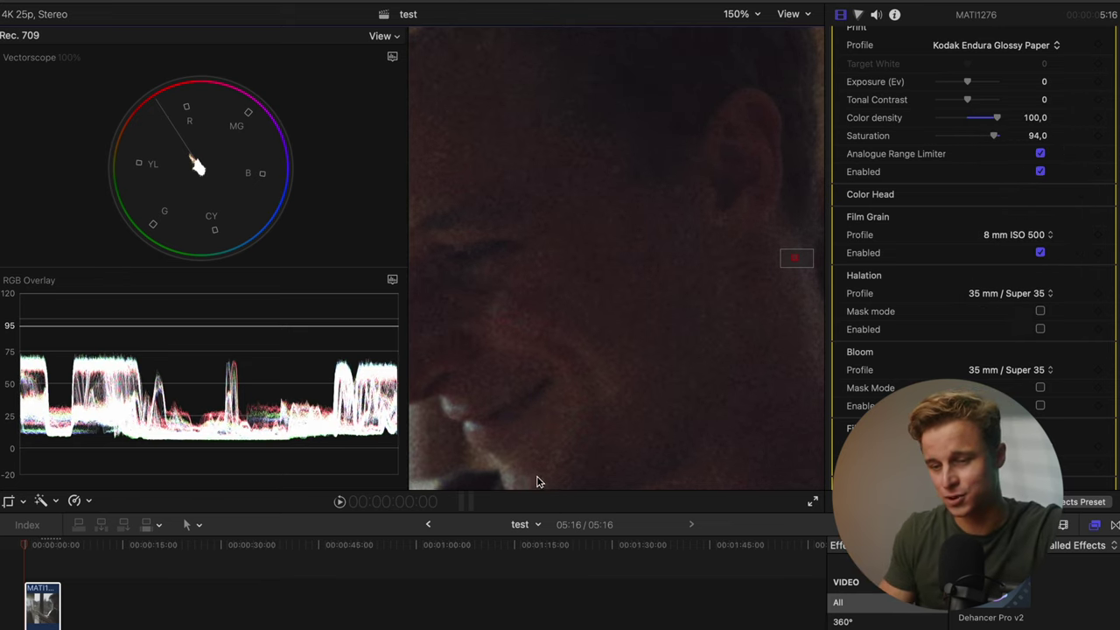
{"action": "left_click", "coordinate": [342, 503]}
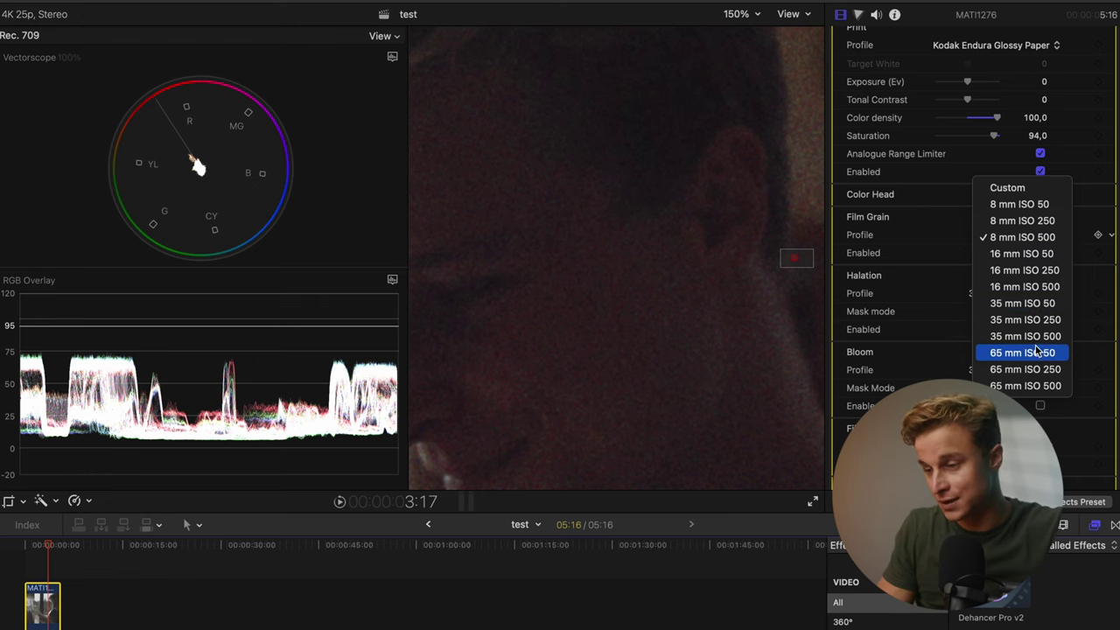
Try the 65 mm ISO 50 film grain profile and play the clip from near its beginning.
{"action": "left_click", "coordinate": [1036, 352]}
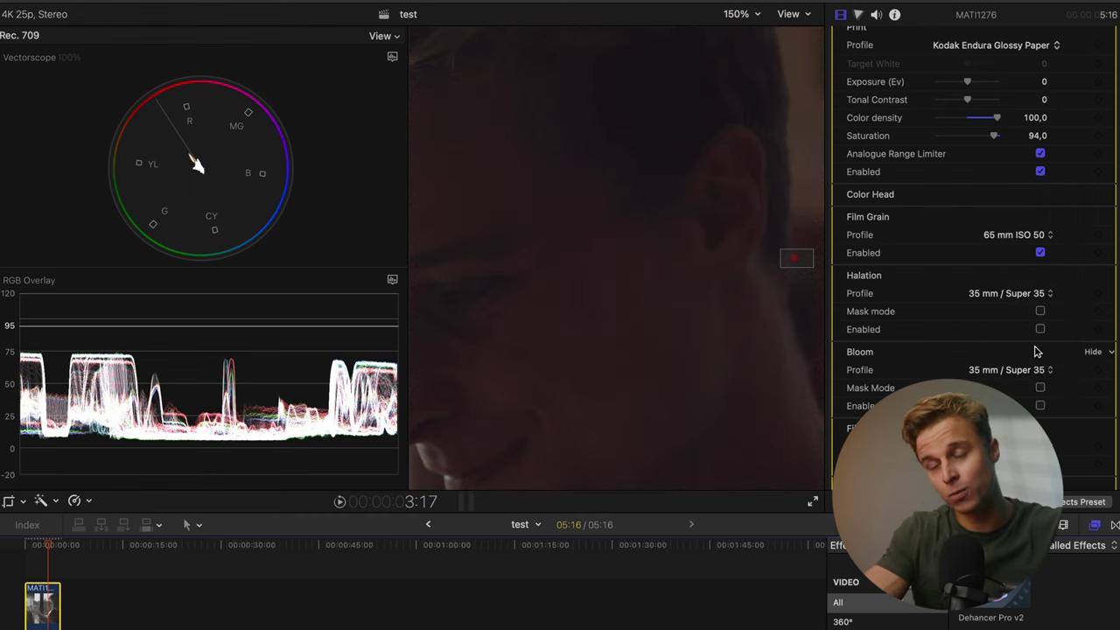
{"action": "left_click", "coordinate": [36, 544]}
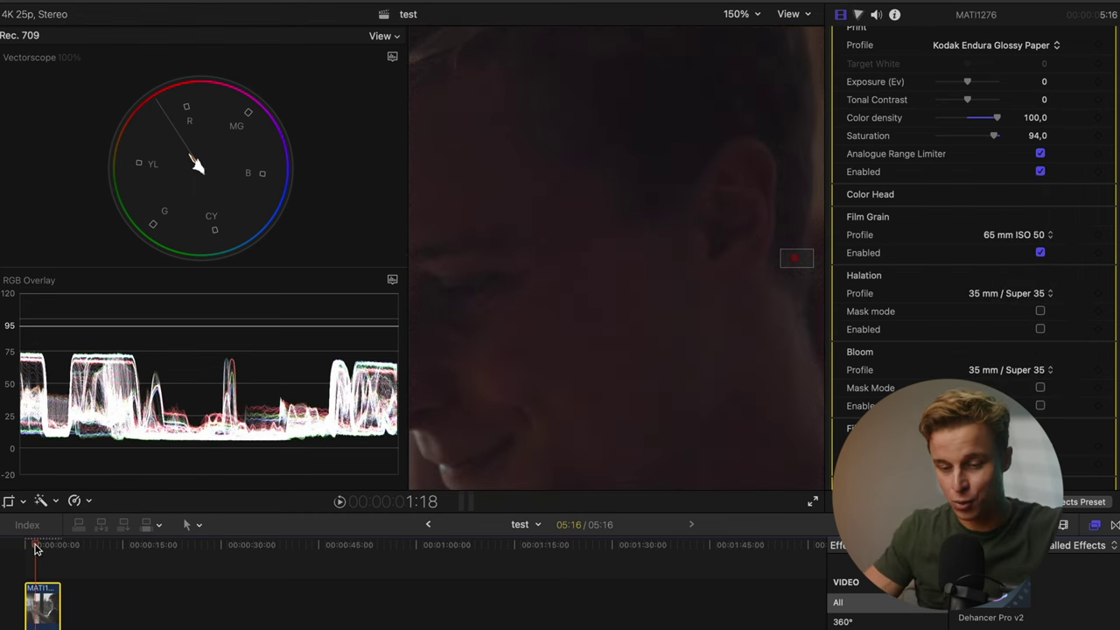
{"action": "left_click", "coordinate": [341, 502]}
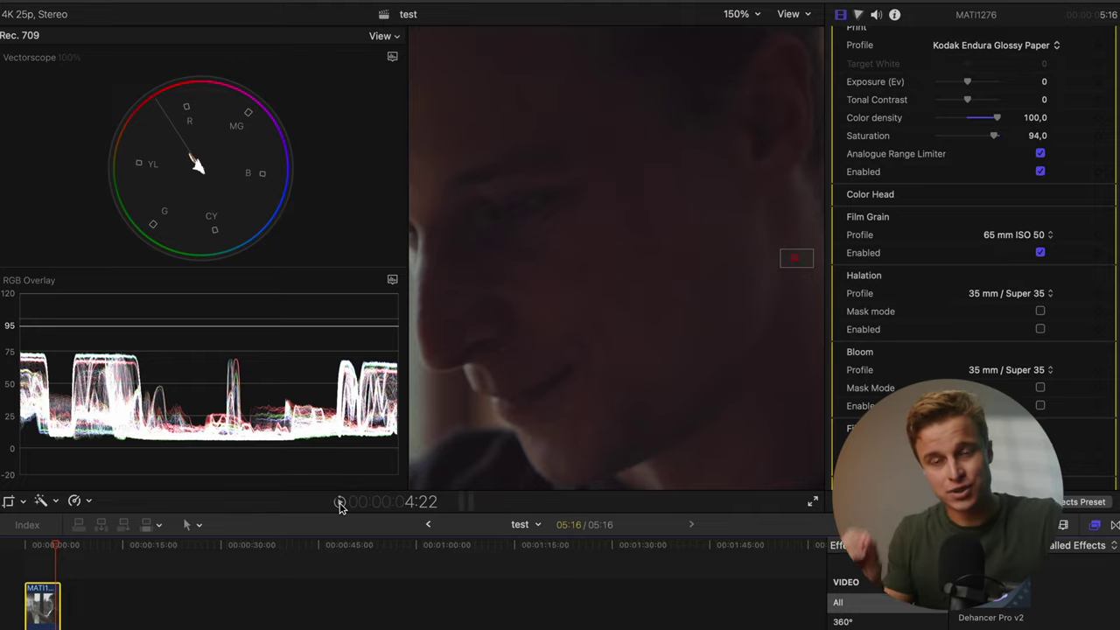
Try a Custom film grain profile with a reduced film resolution.
{"action": "left_click", "coordinate": [1032, 236]}
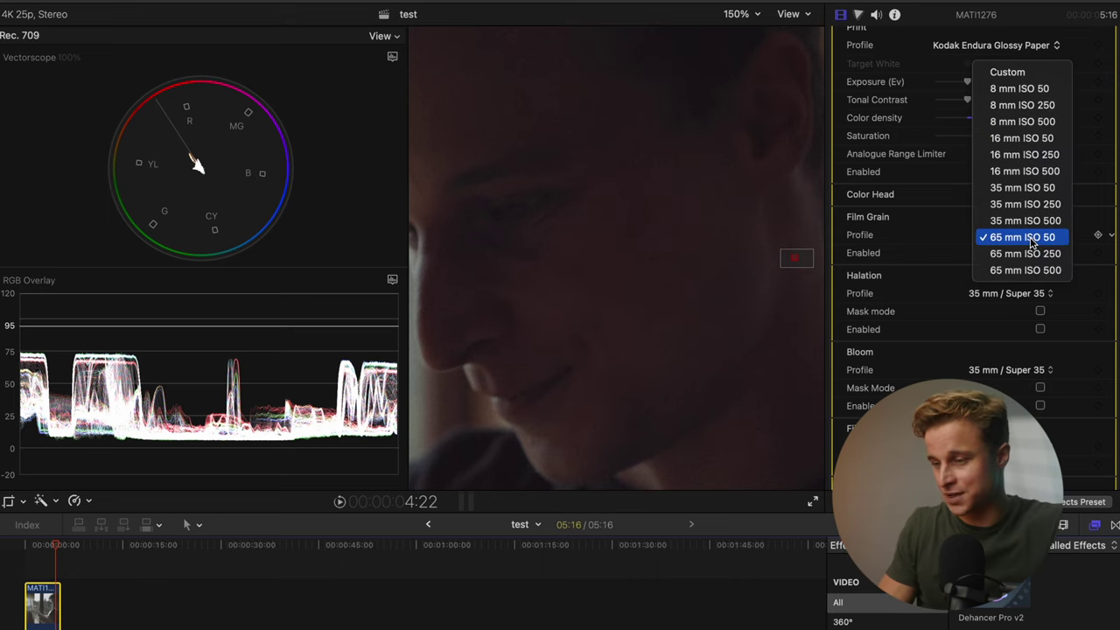
{"action": "left_click", "coordinate": [1004, 75]}
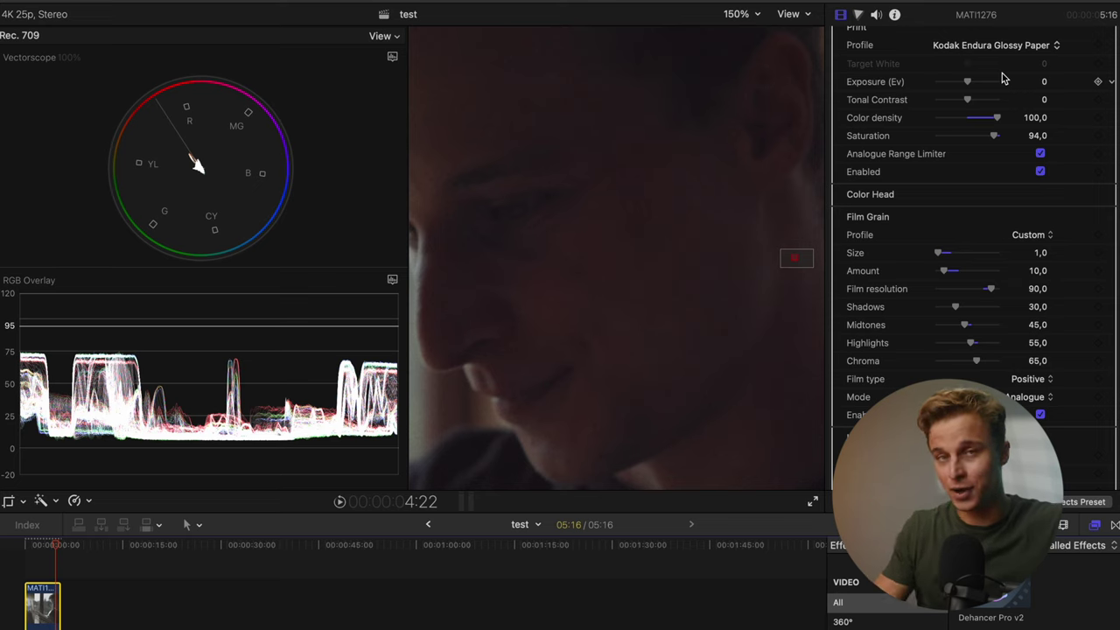
{"action": "left_click_drag", "start_coordinate": [990, 289], "coordinate": [951, 293]}
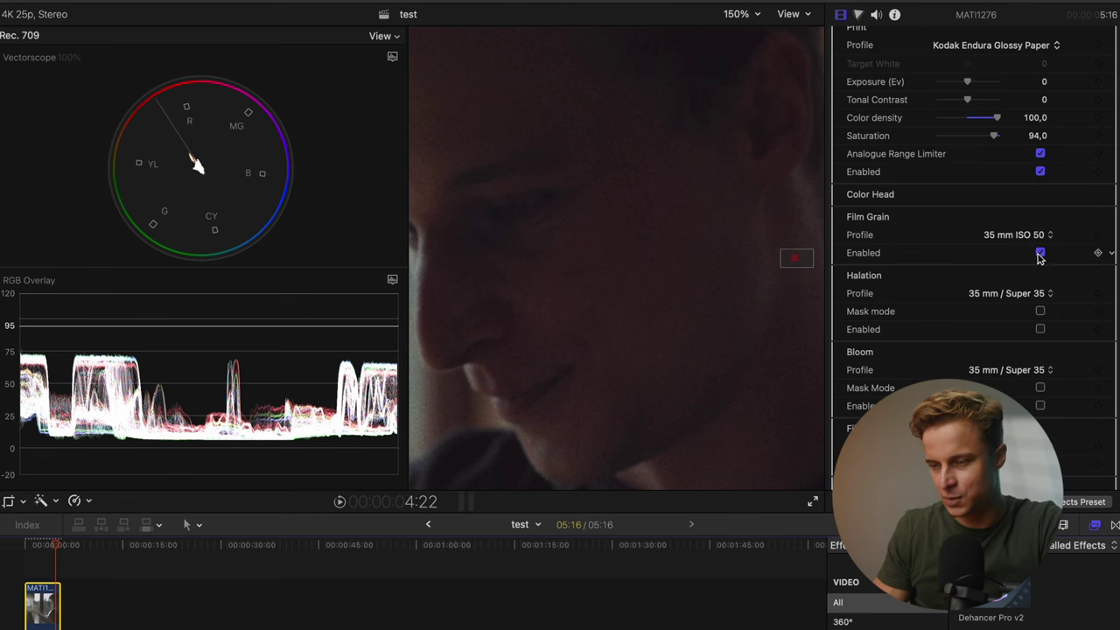
Compare the face close-up with the 35 mm ISO 50 film grain disabled and enabled.
{"action": "left_click", "coordinate": [1040, 254]}
{"action": "left_click", "coordinate": [1040, 253]}
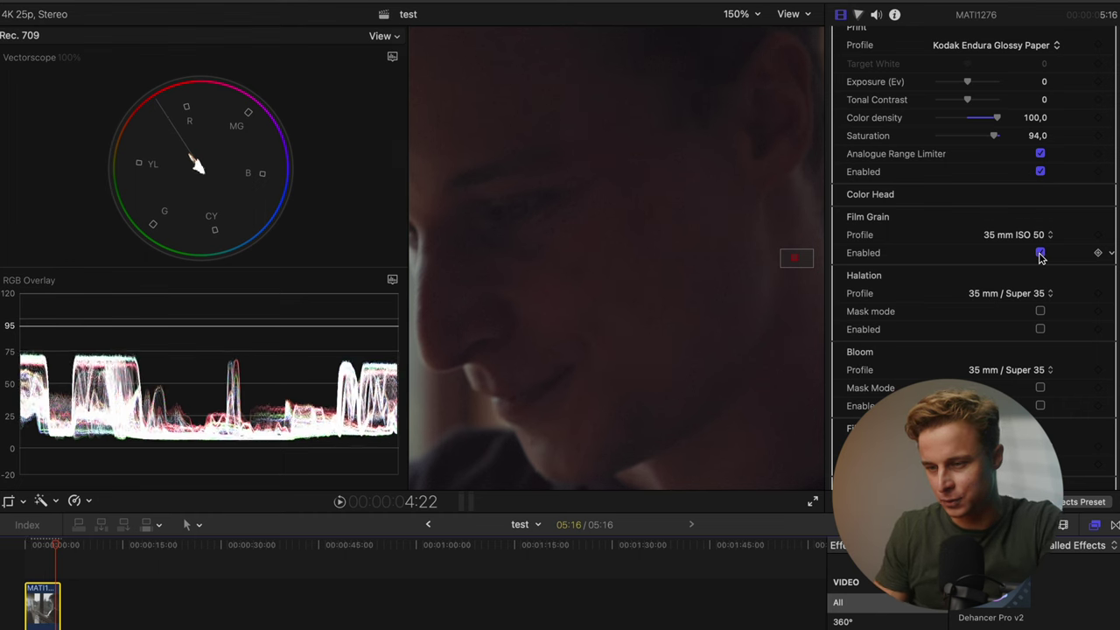
Enable Halation with the 8 mm / Super 8 profile and compare the picture with and without it.
{"action": "scroll", "coordinate": [1040, 254], "scroll_direction": "down", "scroll_amount": 3}
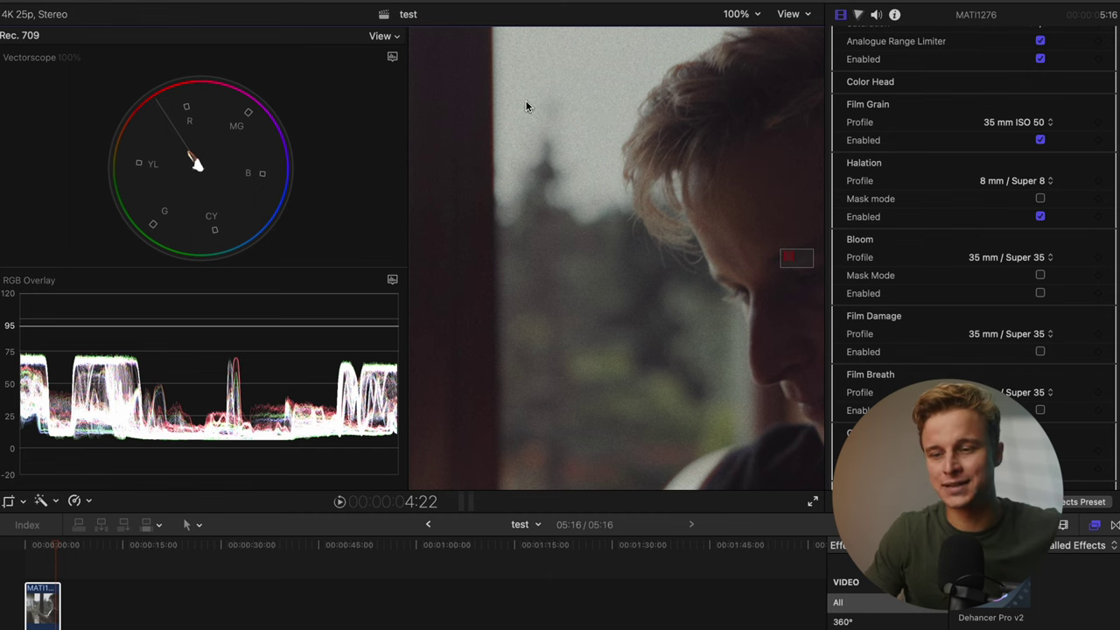
{"action": "left_click", "coordinate": [1040, 216]}
{"action": "left_click", "coordinate": [1039, 216]}
{"action": "left_click", "coordinate": [1039, 216]}
{"action": "left_click", "coordinate": [1039, 216]}
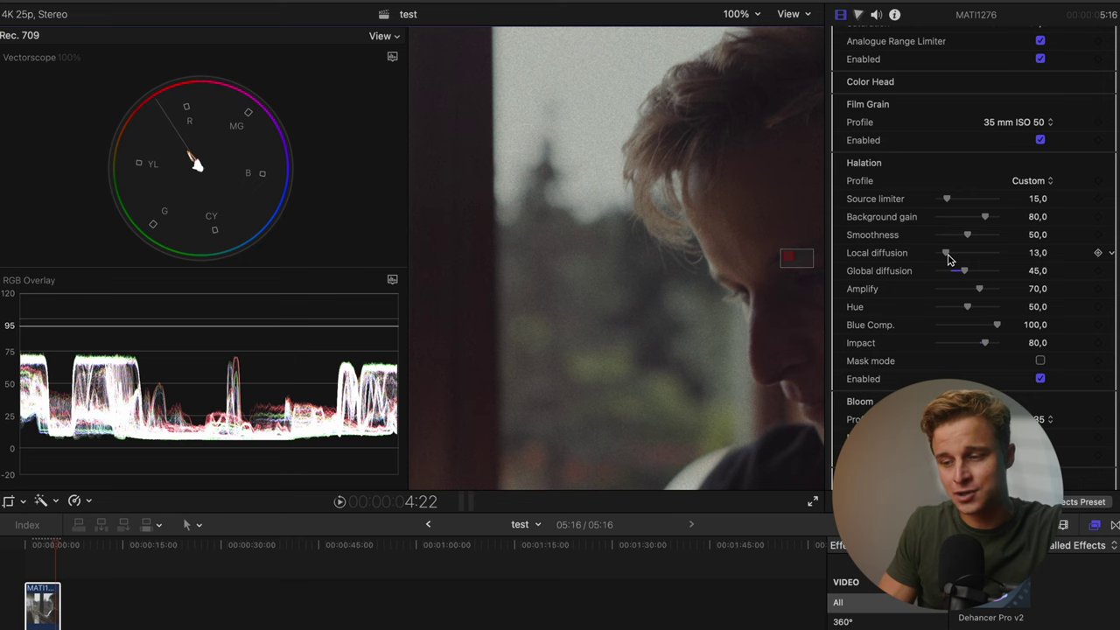
Test a Custom halation with Local diffusion at 100 and return the Halation profile to 35 mm / Super 35.
{"action": "left_click_drag", "start_coordinate": [952, 259], "coordinate": [1021, 259]}
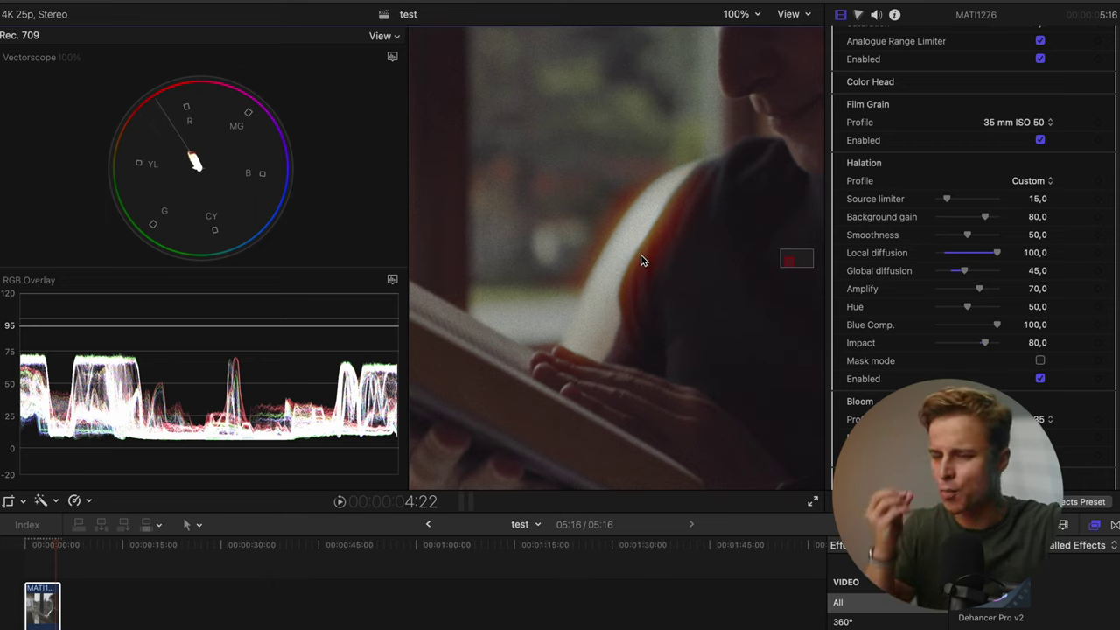
{"action": "left_click", "coordinate": [1028, 180]}
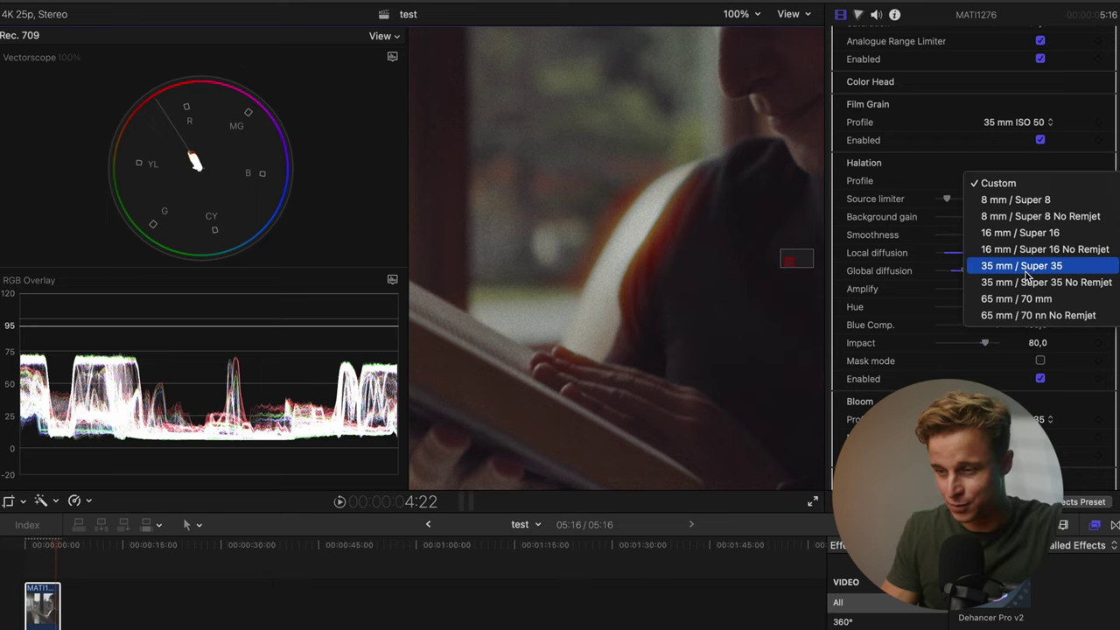
{"action": "left_click", "coordinate": [1026, 267]}
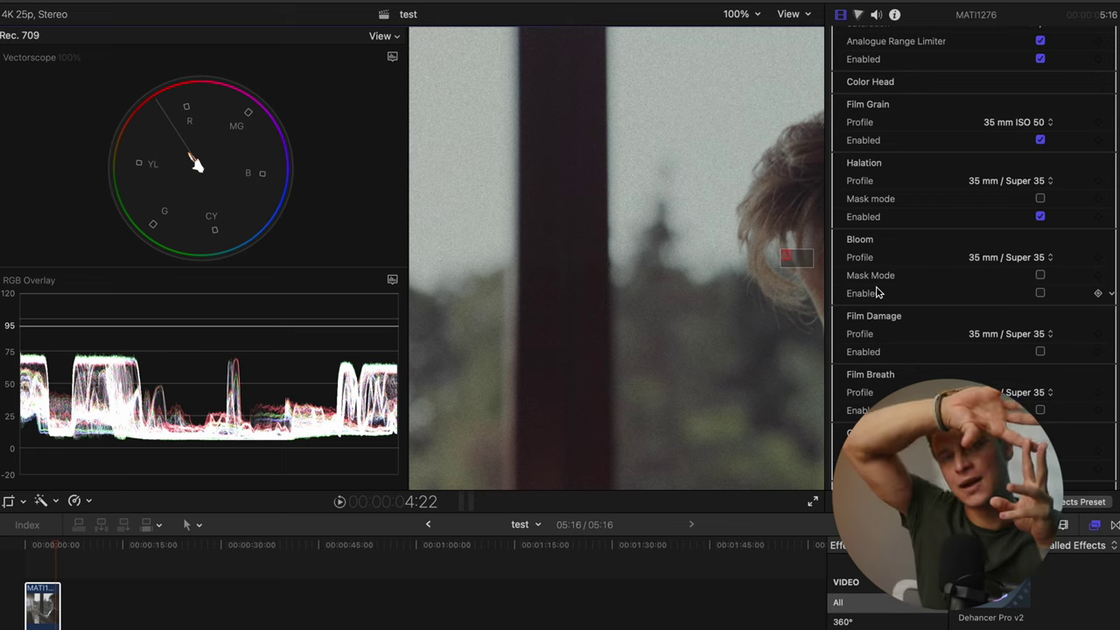
Enable Bloom with the 8 mm / Super 8 profile and compare the window area with and without it.
{"action": "left_click", "coordinate": [1010, 258]}
{"action": "left_click", "coordinate": [1014, 230]}
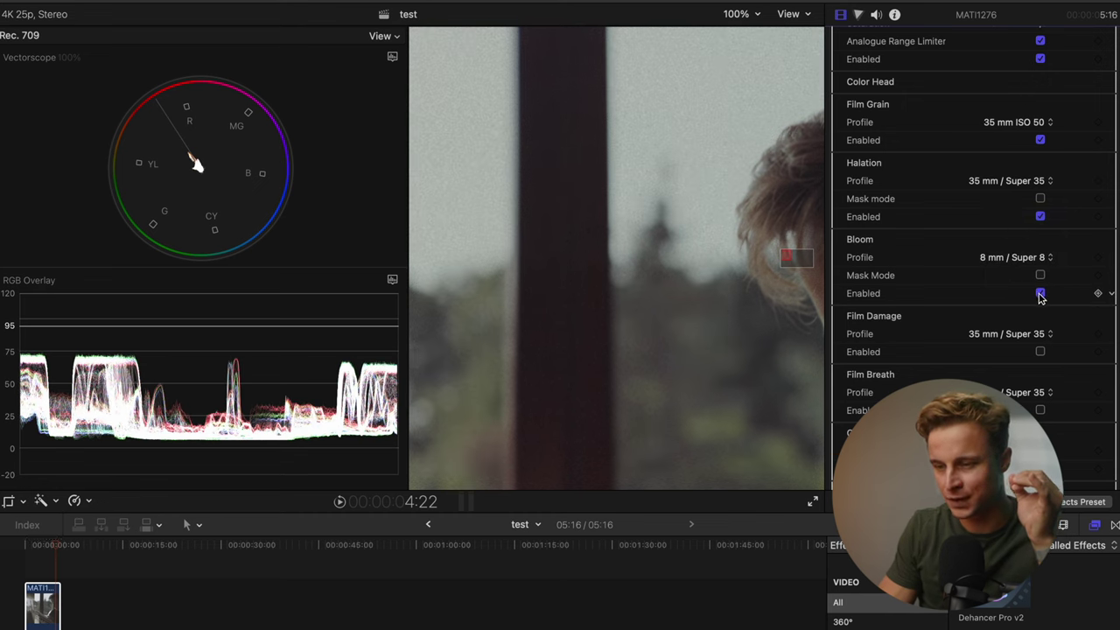
{"action": "left_click", "coordinate": [1039, 294]}
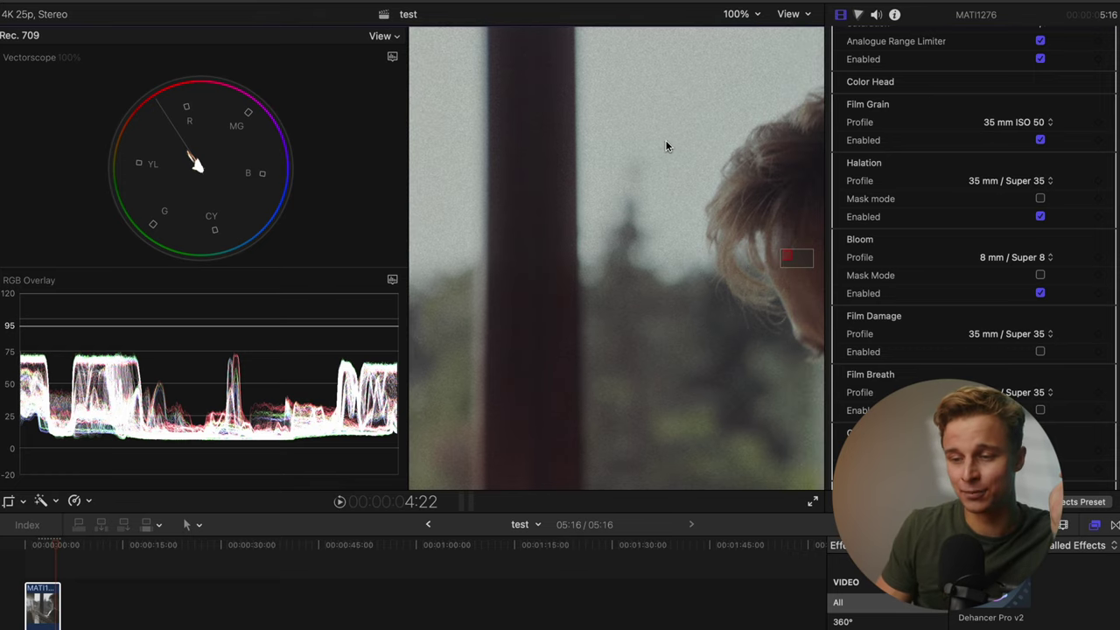
{"action": "left_click", "coordinate": [1040, 294]}
{"action": "left_click", "coordinate": [1040, 294]}
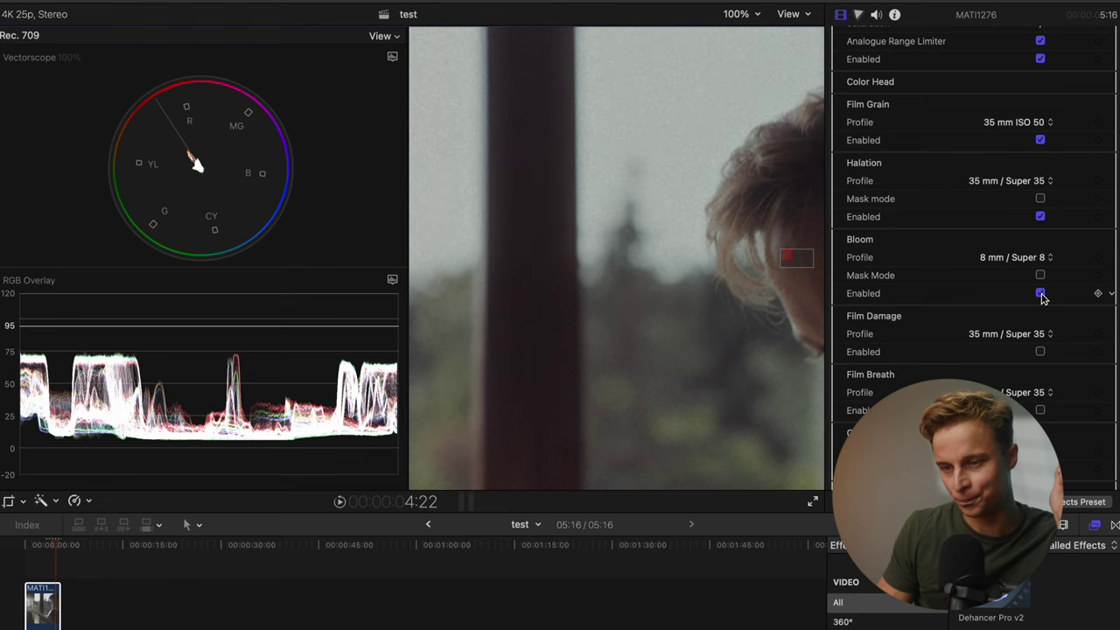
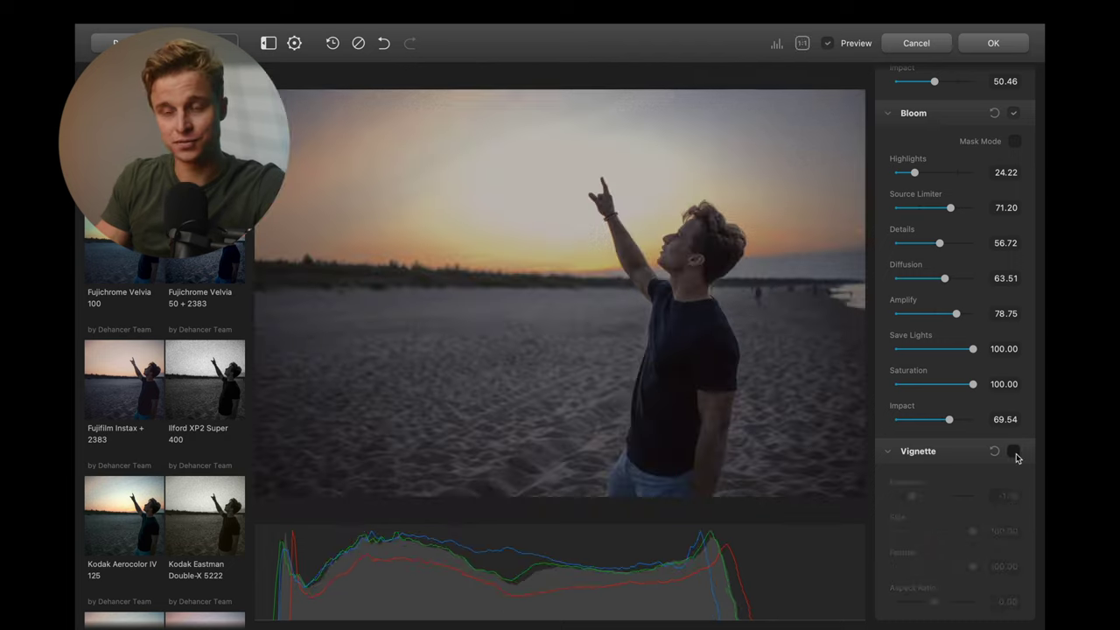
Enable the Vignette on the sunset beach photo in Dehancer and look through the list of film presets.
{"action": "left_click", "coordinate": [1013, 451]}
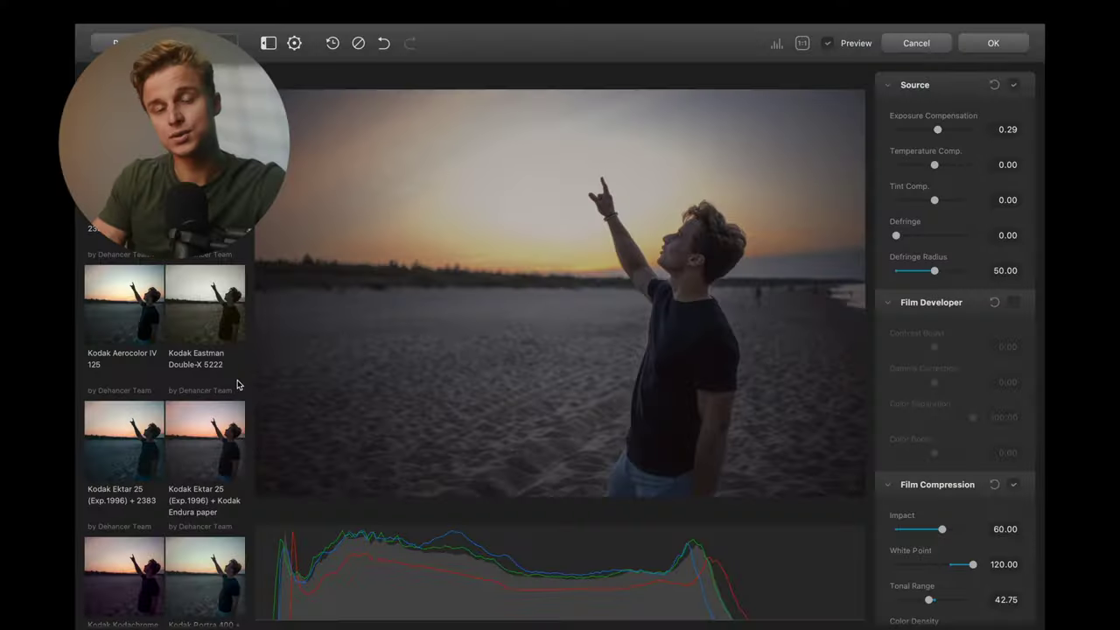
{"action": "scroll", "coordinate": [236, 383], "scroll_direction": "down", "scroll_amount": 2}
{"action": "scroll", "coordinate": [238, 378], "scroll_direction": "down", "scroll_amount": 10}
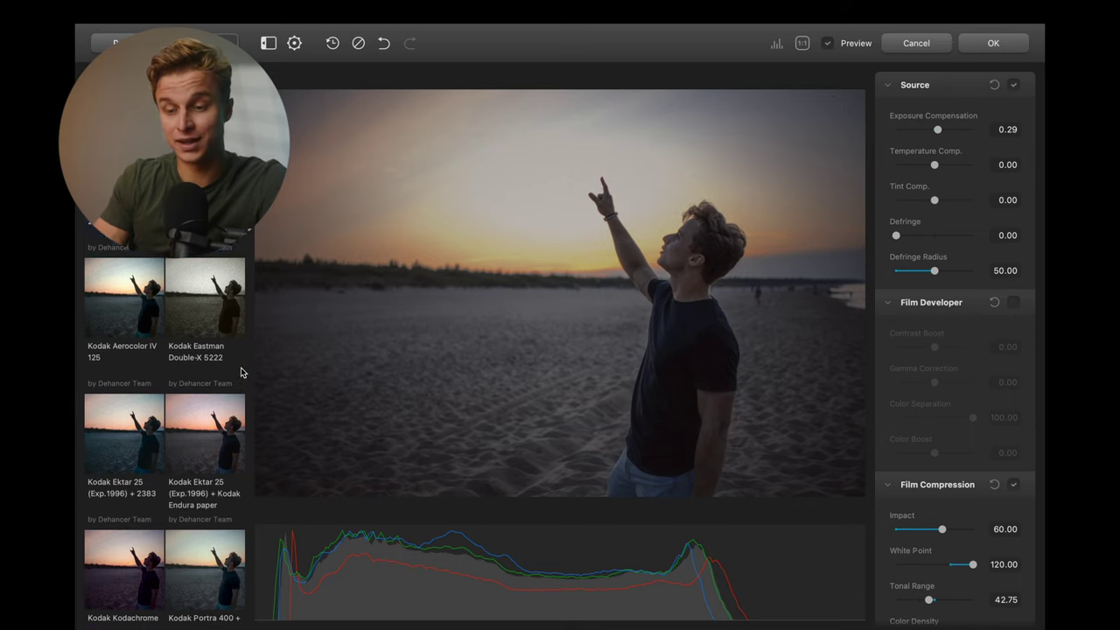
{"action": "scroll", "coordinate": [241, 372], "scroll_direction": "down", "scroll_amount": 8}
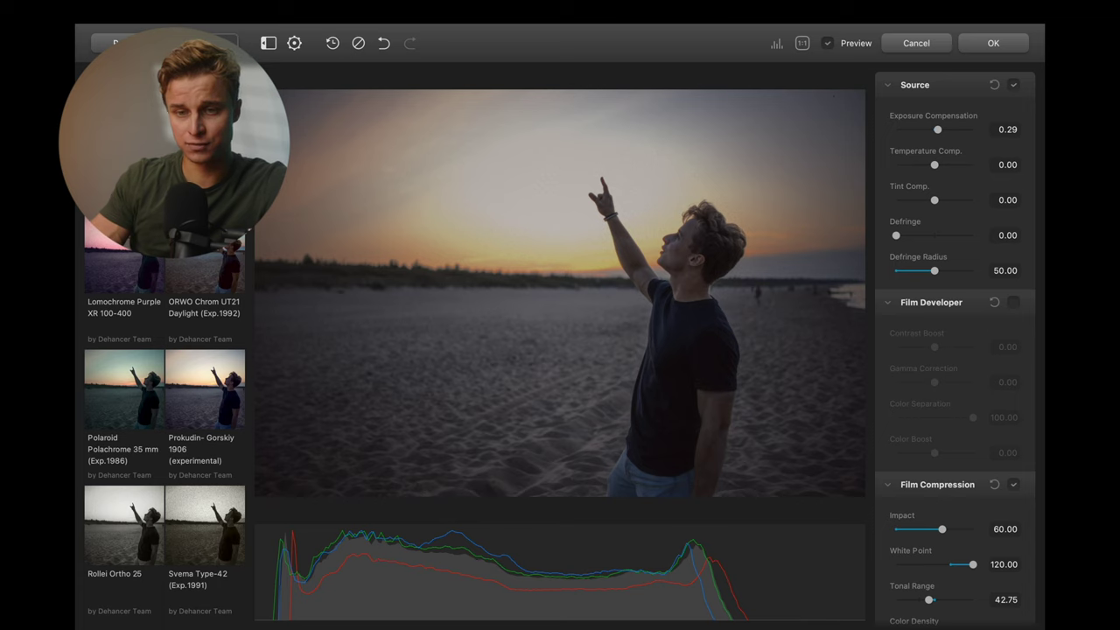
{"action": "scroll", "coordinate": [165, 429], "scroll_direction": "up", "scroll_amount": 15}
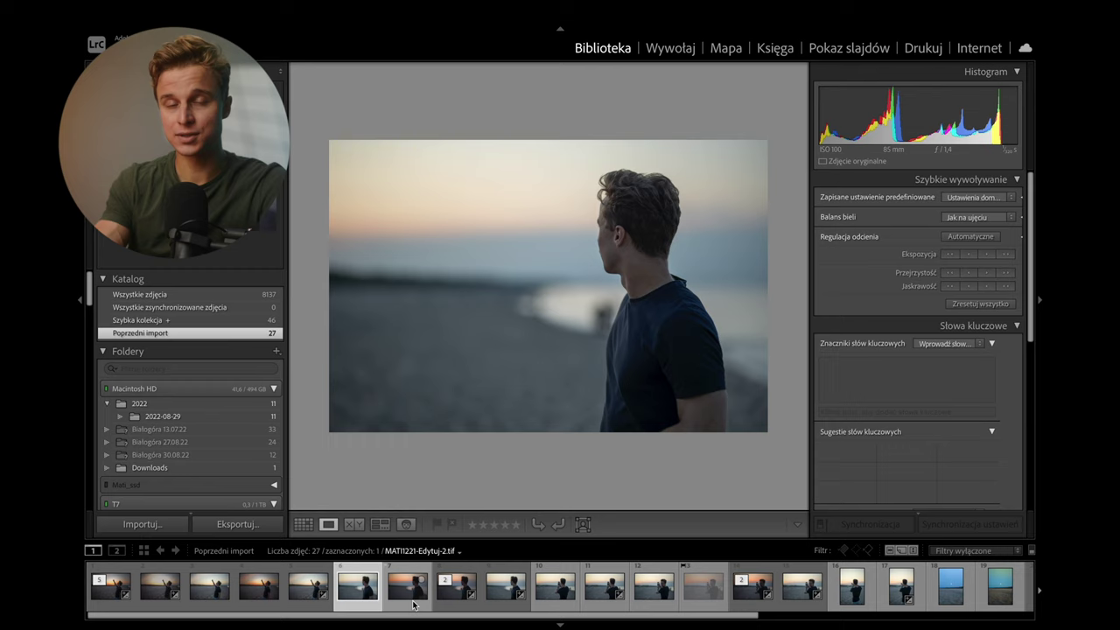
Switch to Lightroom Classic and inspect the orange-toned edit MATI1221-Edytuj-Edytuj.tif zoomed in.
{"action": "left_click", "coordinate": [412, 604]}
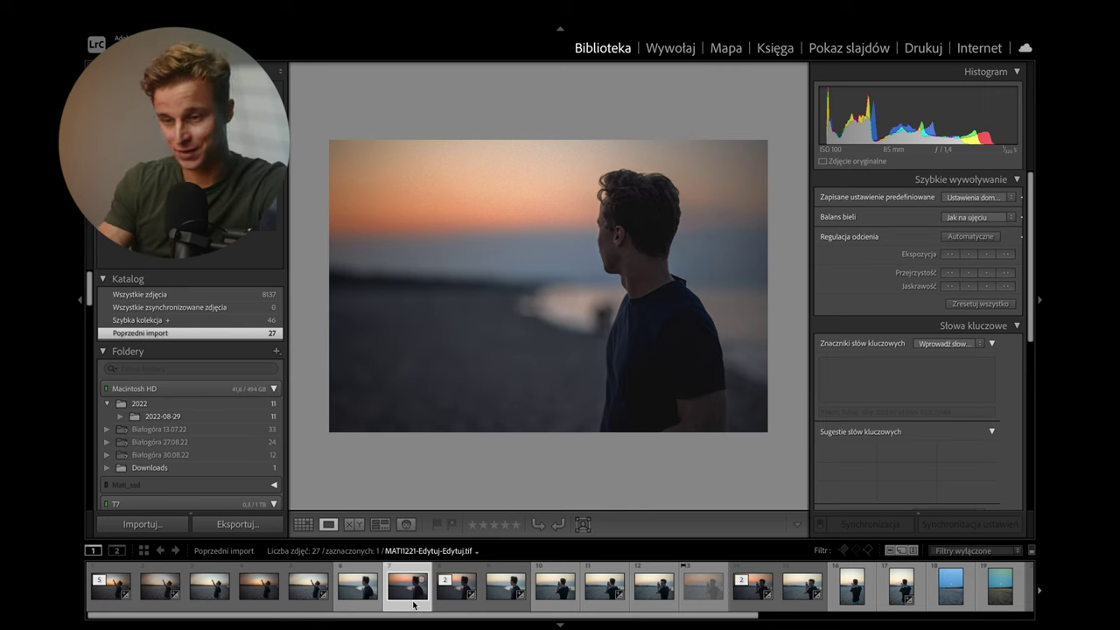
{"action": "key", "text": "z"}
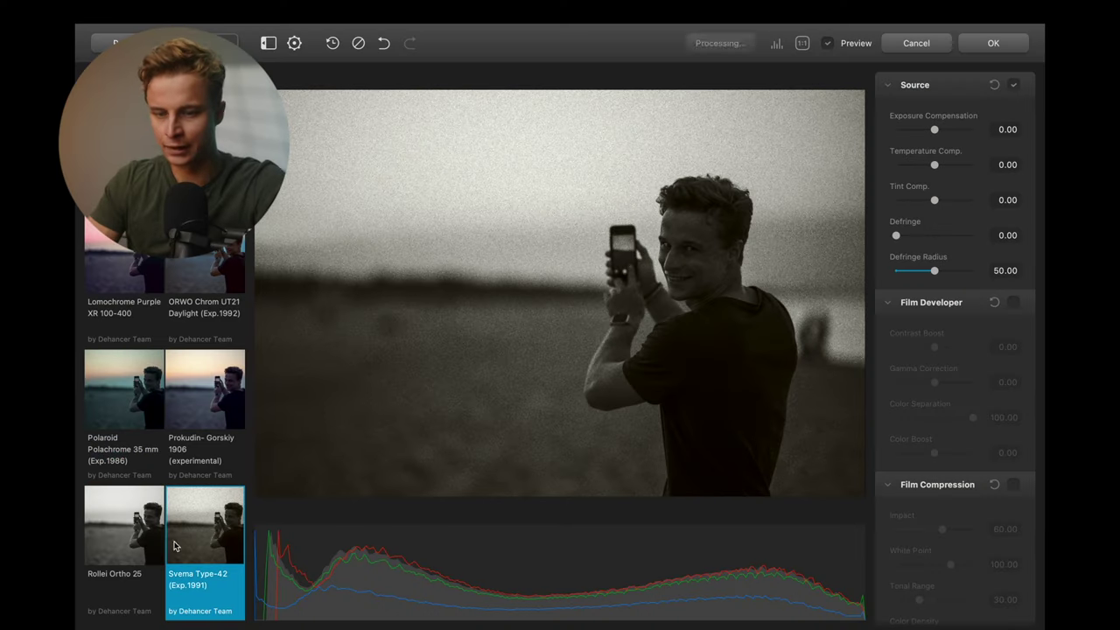
In Dehancer, try the Rollei Ortho 25 and Prokudin-Gorskiy 1906 presets and apply ORWO Chrom UT21 Daylight (Exp.1992) to the phone portrait.
{"action": "left_click", "coordinate": [144, 542]}
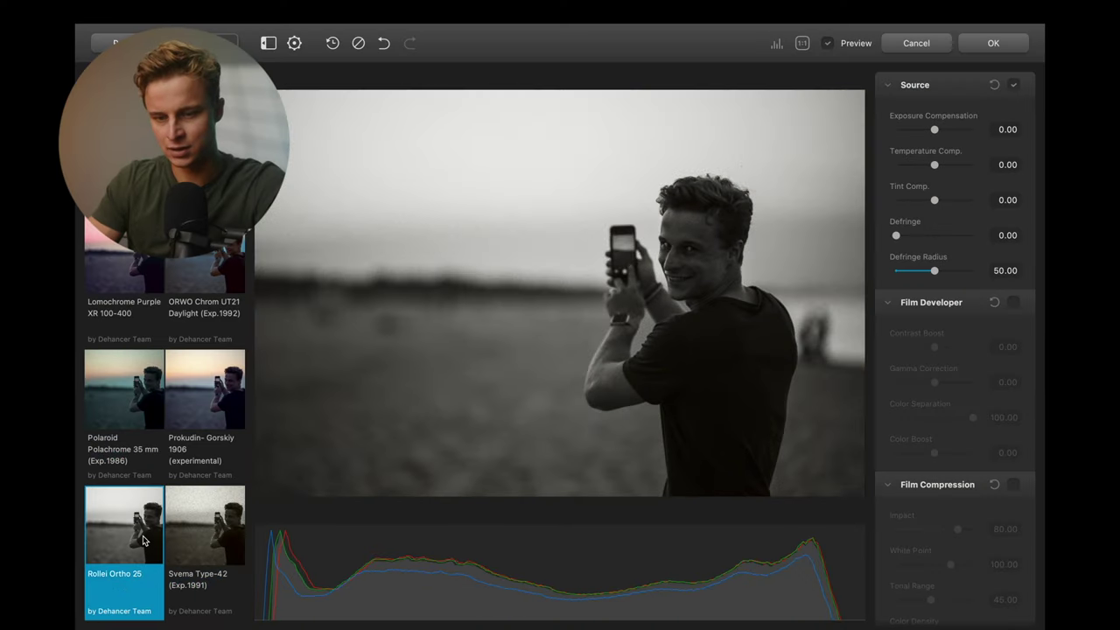
{"action": "left_click", "coordinate": [199, 412]}
{"action": "key", "text": "Left"}
{"action": "key", "text": "Left"}
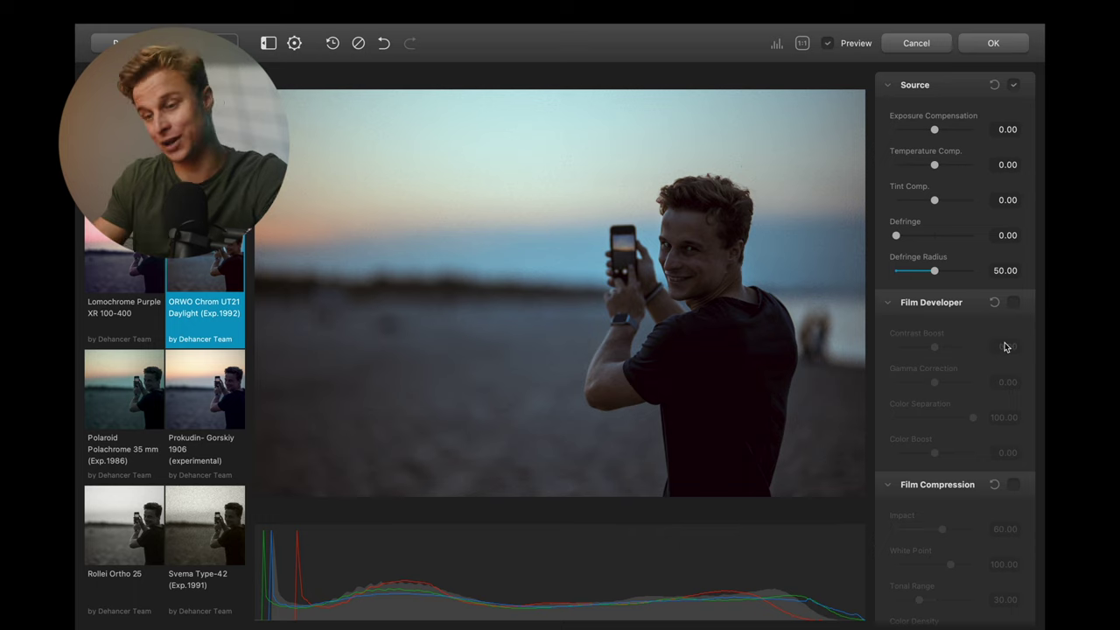
Enable Film Compression with White Point 91.89, Tonal Range 42.37 and Color Density 86.89.
{"action": "scroll", "coordinate": [1006, 368], "scroll_direction": "down", "scroll_amount": 3}
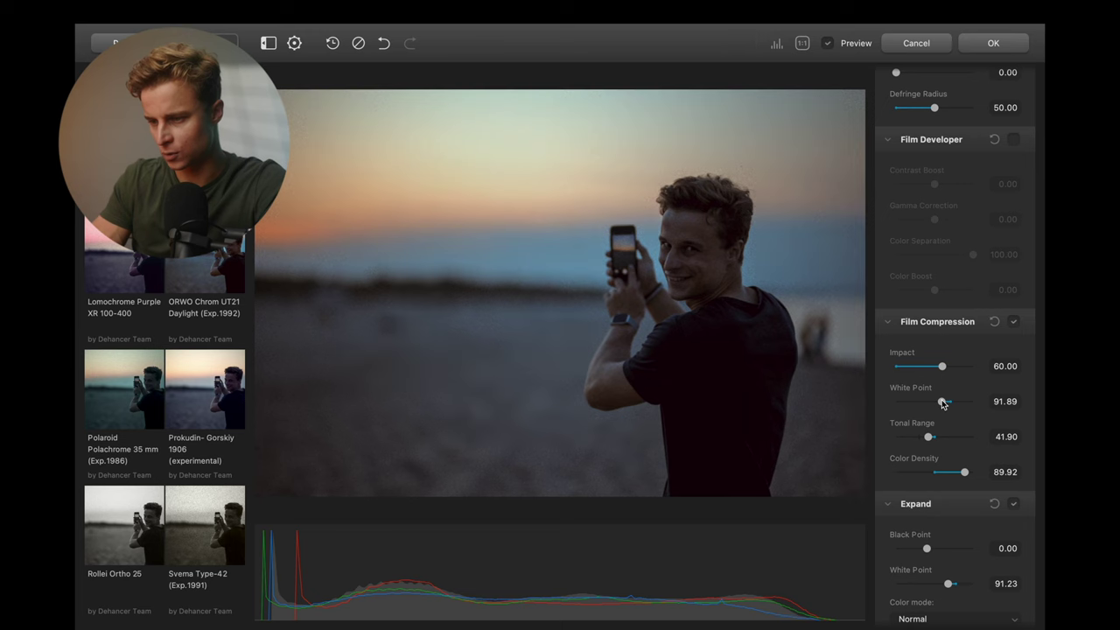
{"action": "scroll", "coordinate": [934, 426], "scroll_direction": "down", "scroll_amount": 1}
{"action": "left_click_drag", "start_coordinate": [931, 428], "coordinate": [961, 462]}
Set the Expand Black Point to -2.14 and the Print profile to Kodak Endura Glossy Paper.
{"action": "scroll", "coordinate": [949, 466], "scroll_direction": "down", "scroll_amount": 3}
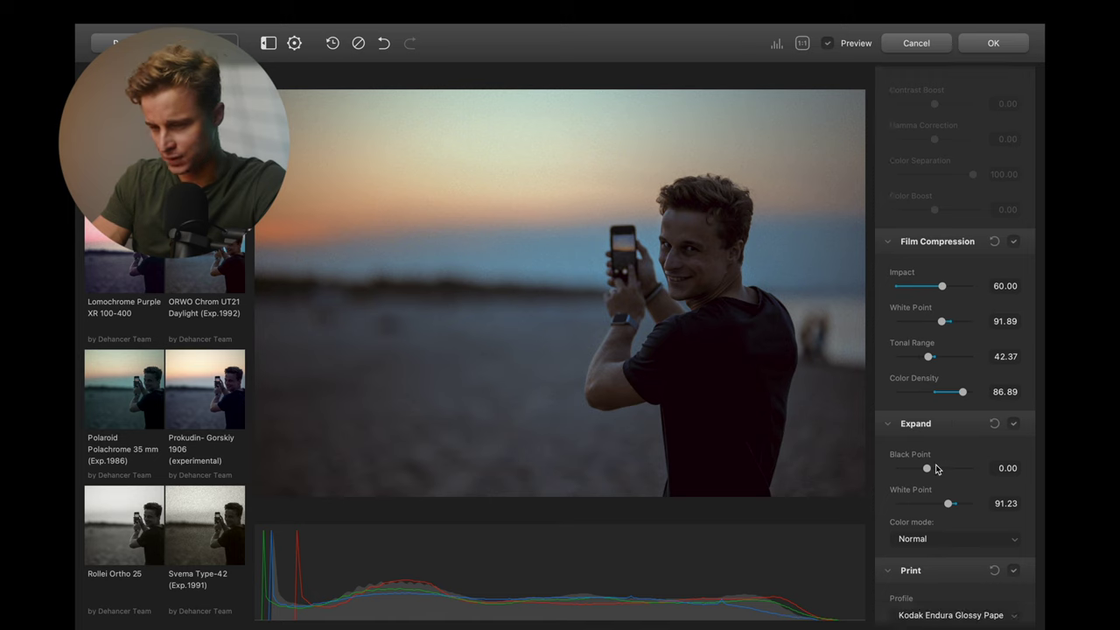
{"action": "left_click_drag", "start_coordinate": [926, 470], "coordinate": [923, 470]}
{"action": "scroll", "coordinate": [940, 411], "scroll_direction": "down", "scroll_amount": 8}
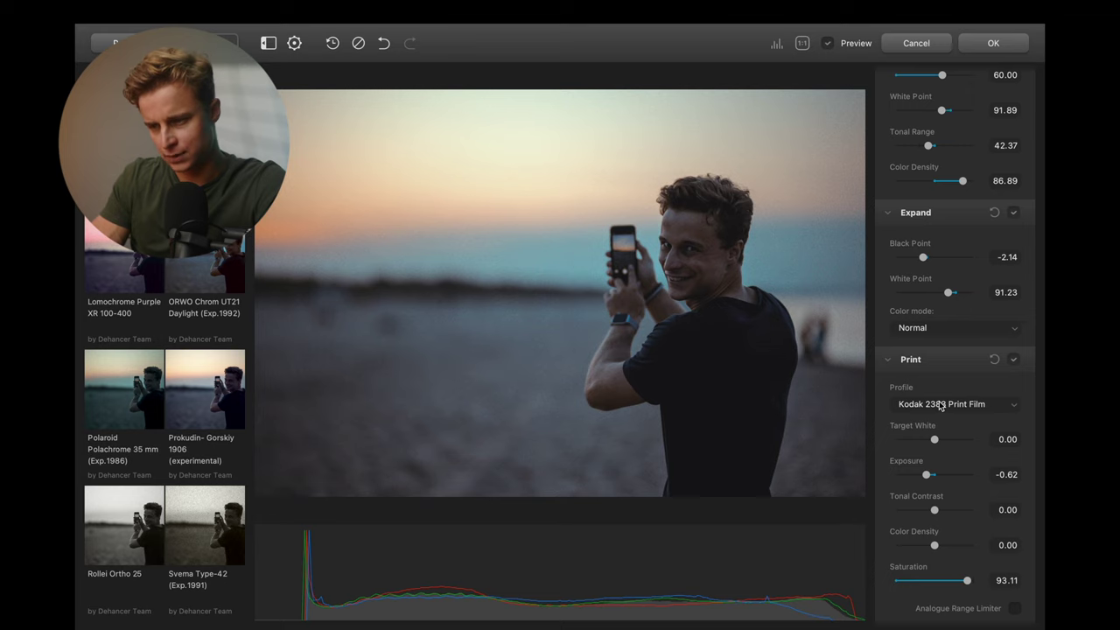
{"action": "left_click", "coordinate": [940, 404]}
{"action": "left_click", "coordinate": [933, 419]}
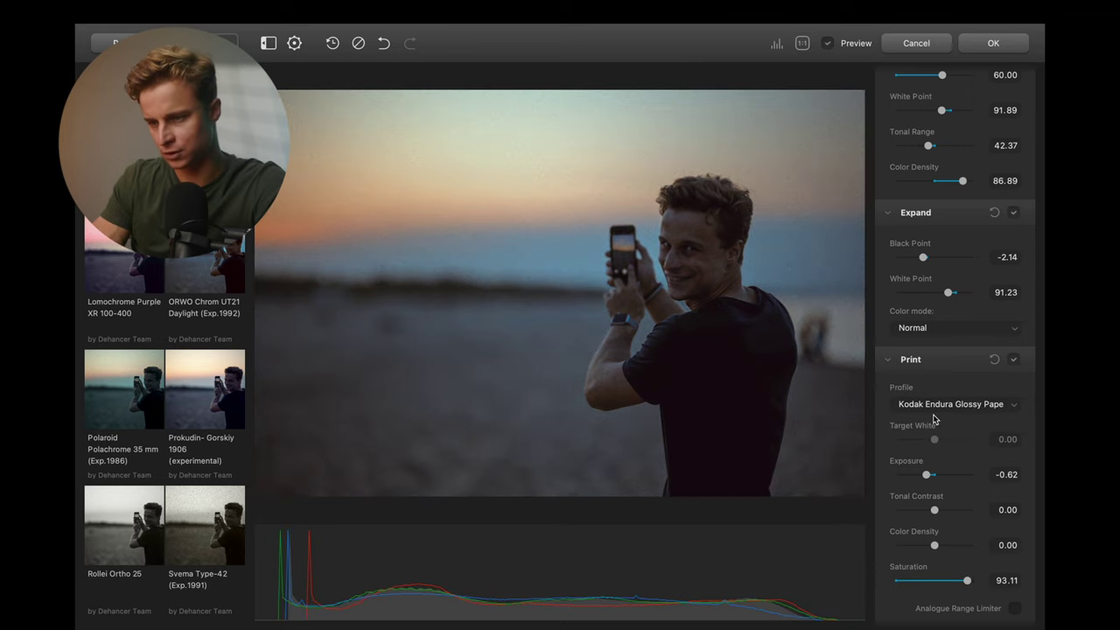
Set the Print Color Density to 93.51 and Saturation to 90.49, and undo a trial Tonal Contrast of -3.33.
{"action": "left_click_drag", "start_coordinate": [935, 548], "coordinate": [965, 582]}
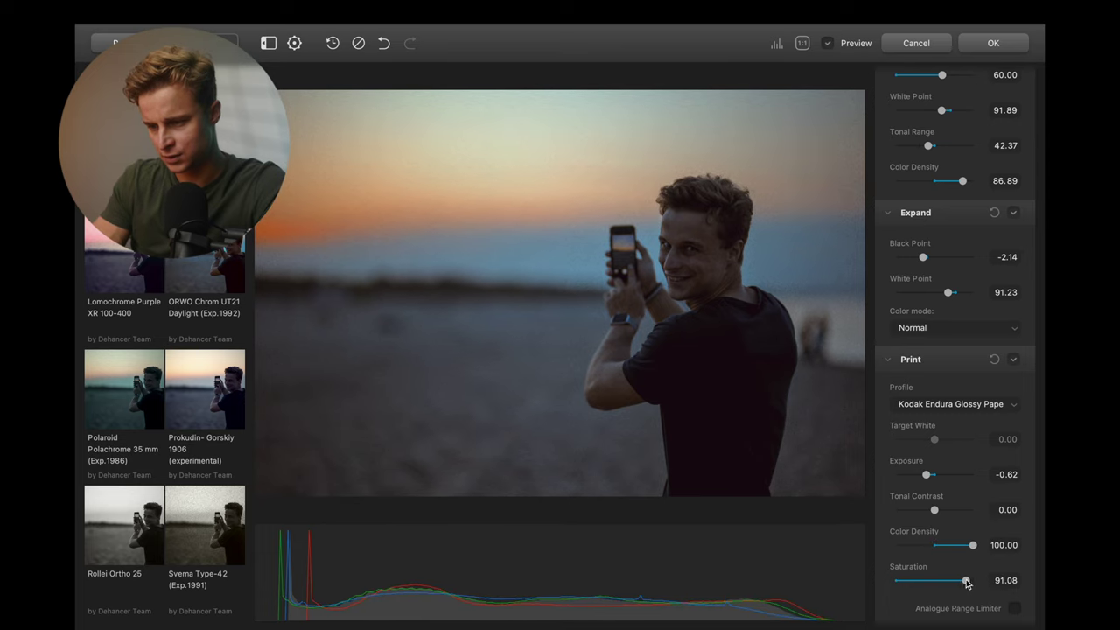
{"action": "left_click_drag", "start_coordinate": [973, 545], "coordinate": [969, 545]}
{"action": "left_click_drag", "start_coordinate": [934, 510], "coordinate": [932, 514]}
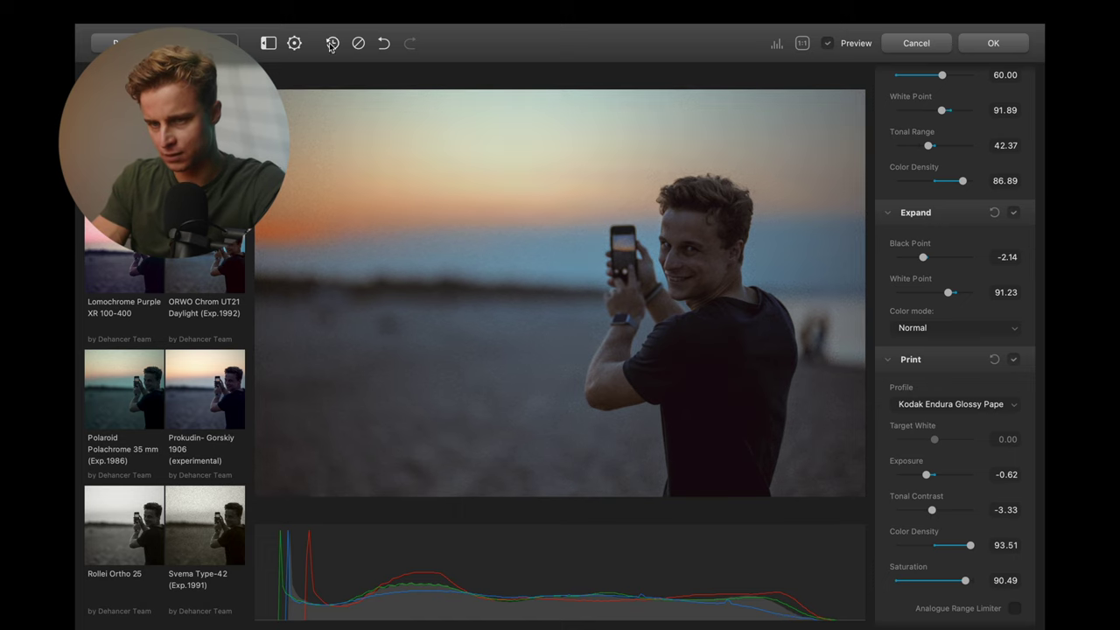
{"action": "left_click", "coordinate": [382, 46]}
Enable the Print section's Analogue Range Limiter and fine-tune the Expand Black Point slightly upward.
{"action": "scroll", "coordinate": [980, 543], "scroll_direction": "down", "scroll_amount": 1}
{"action": "left_click", "coordinate": [1016, 569]}
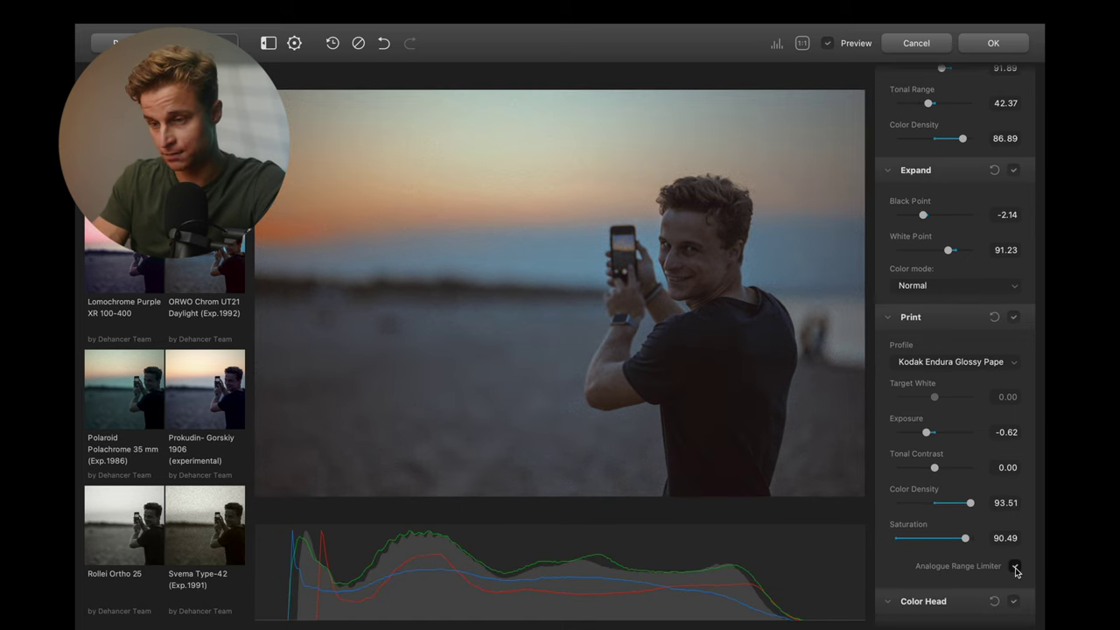
{"action": "scroll", "coordinate": [977, 451], "scroll_direction": "up", "scroll_amount": 3}
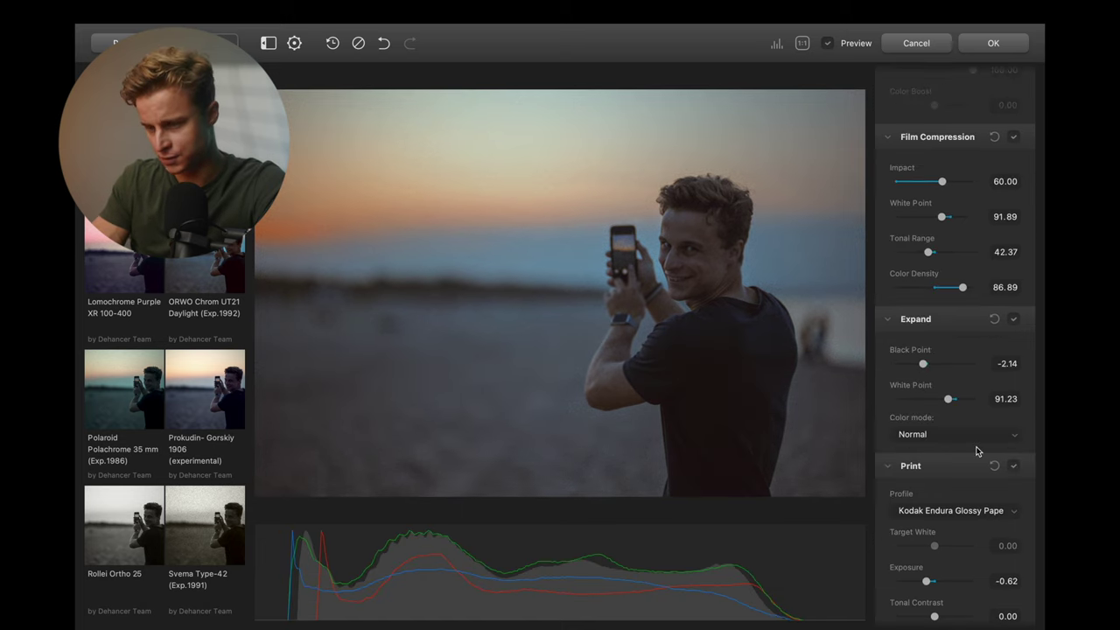
{"action": "left_click_drag", "start_coordinate": [924, 370], "coordinate": [925, 369]}
Set the Color Head Highlights Tone to 26.07 and Midtones Tone to 26.20.
{"action": "scroll", "coordinate": [926, 369], "scroll_direction": "down", "scroll_amount": 1}
{"action": "scroll", "coordinate": [926, 368], "scroll_direction": "down", "scroll_amount": 9}
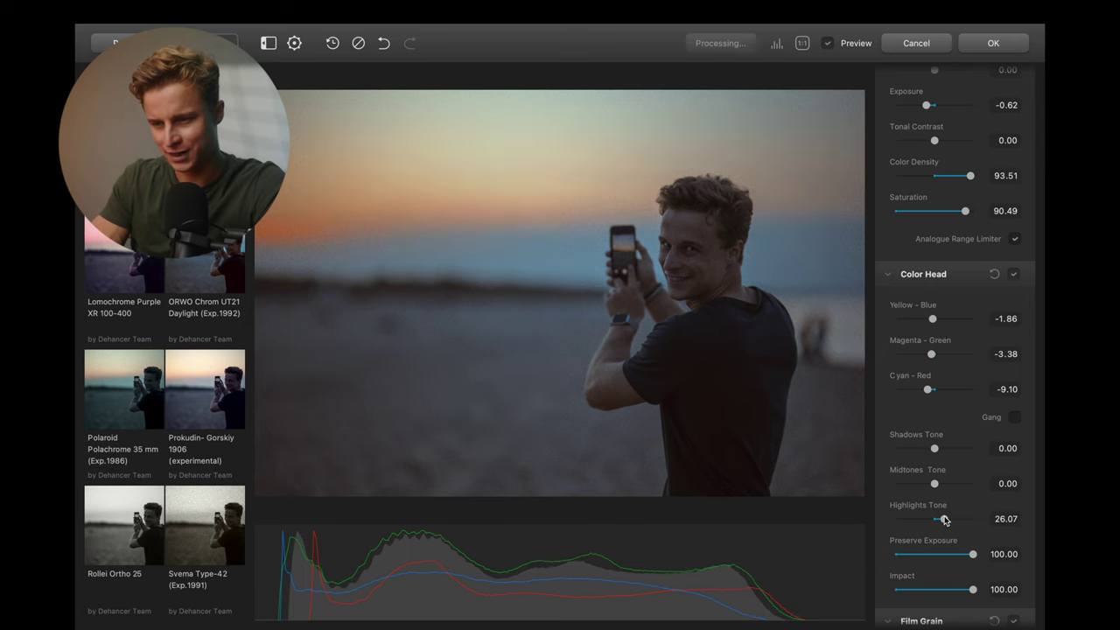
{"action": "left_click_drag", "start_coordinate": [934, 484], "coordinate": [941, 486]}
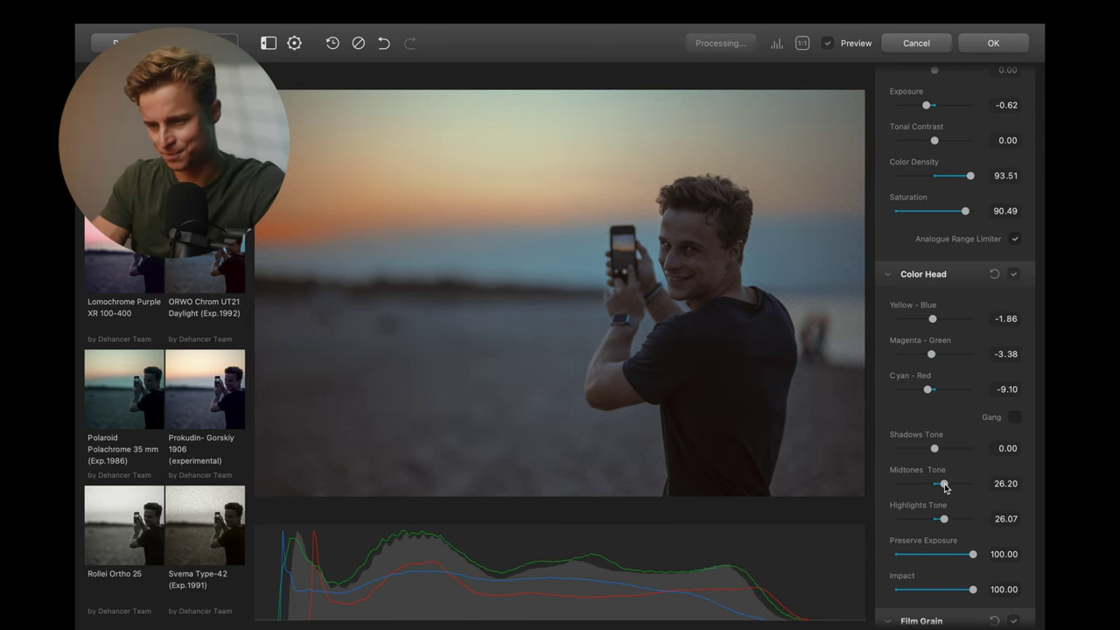
Check the portrait at 1:1 scale and set the Halation Source Limiter to 55.73 and Local Diffusion to 40.19.
{"action": "scroll", "coordinate": [942, 437], "scroll_direction": "down", "scroll_amount": 7}
{"action": "scroll", "coordinate": [977, 409], "scroll_direction": "down", "scroll_amount": 1}
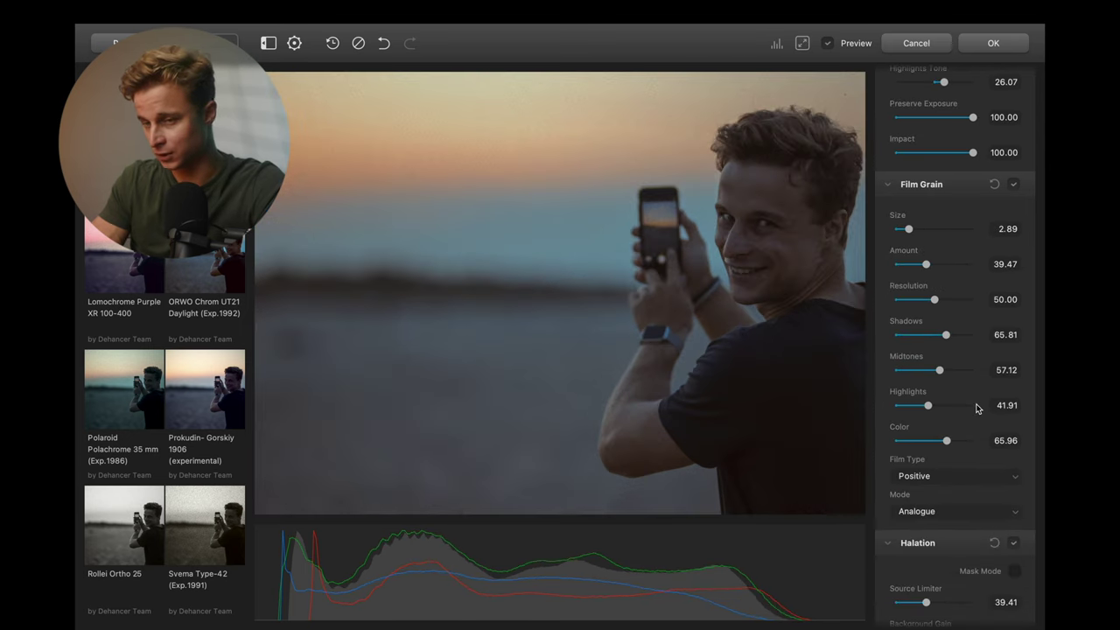
{"action": "scroll", "coordinate": [977, 409], "scroll_direction": "down", "scroll_amount": 4}
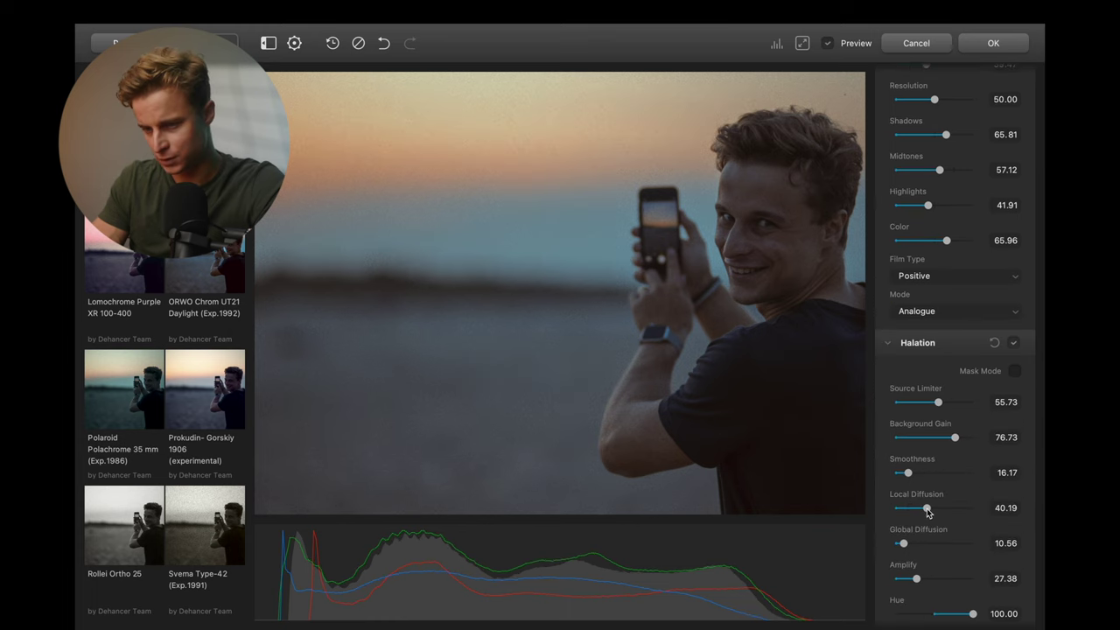
{"action": "scroll", "coordinate": [1001, 495], "scroll_direction": "down", "scroll_amount": 12}
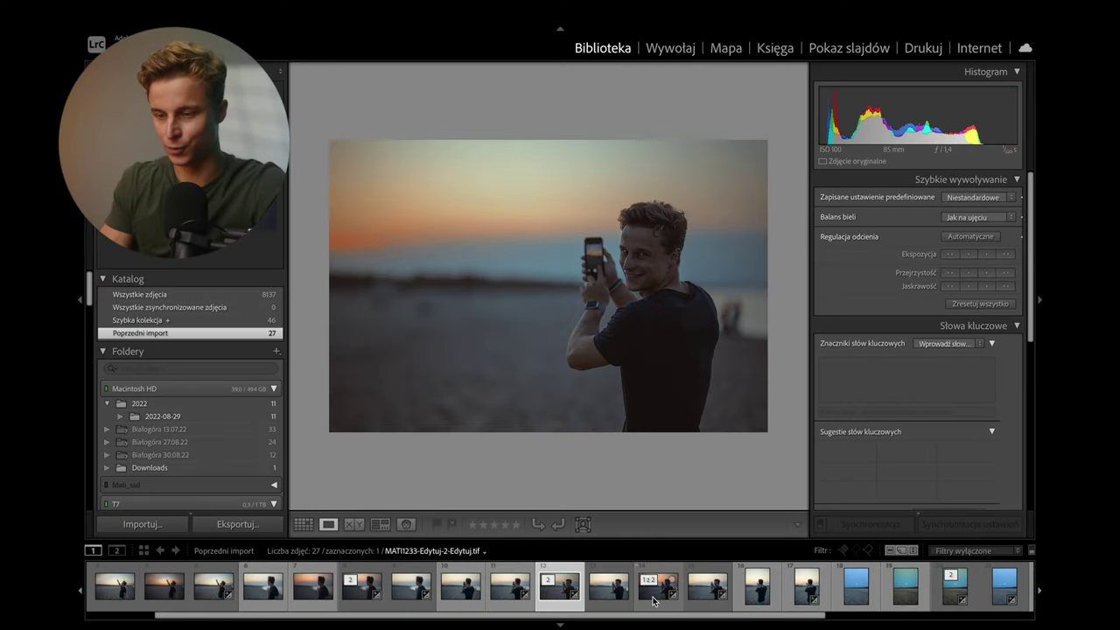
In Lightroom Classic, compare the new film-look edit MATI1233-Edytuj-2-Edytuj.tif with the more orange MATI1233-Edytuj.tif.
{"action": "key", "text": "Right"}
{"action": "key", "text": "Right"}
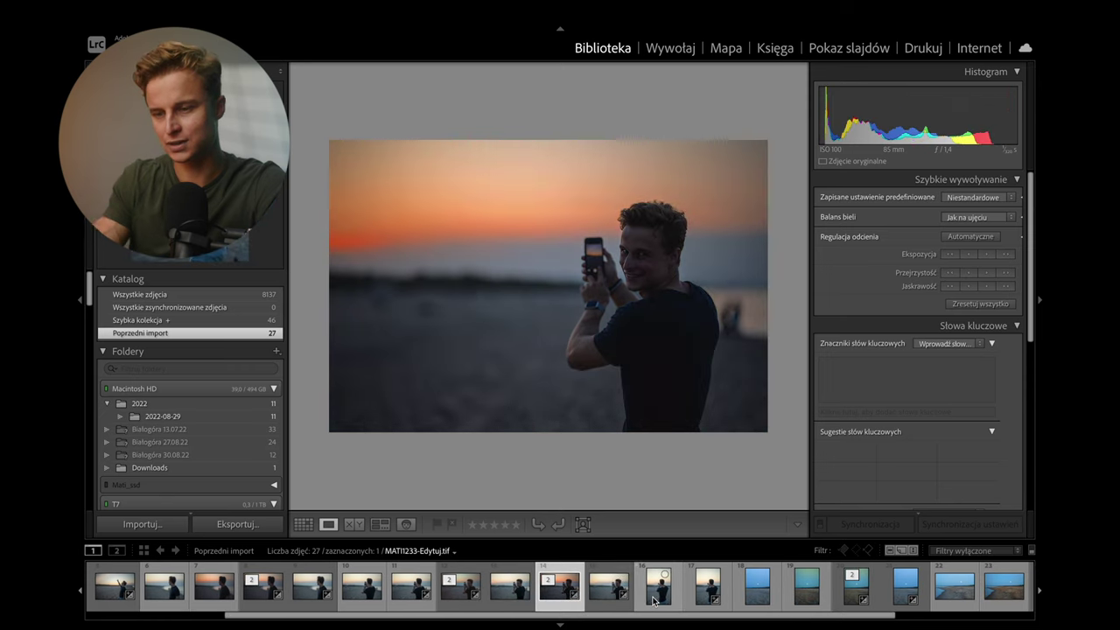
{"action": "scroll", "coordinate": [653, 600], "scroll_direction": "up", "scroll_amount": 2}
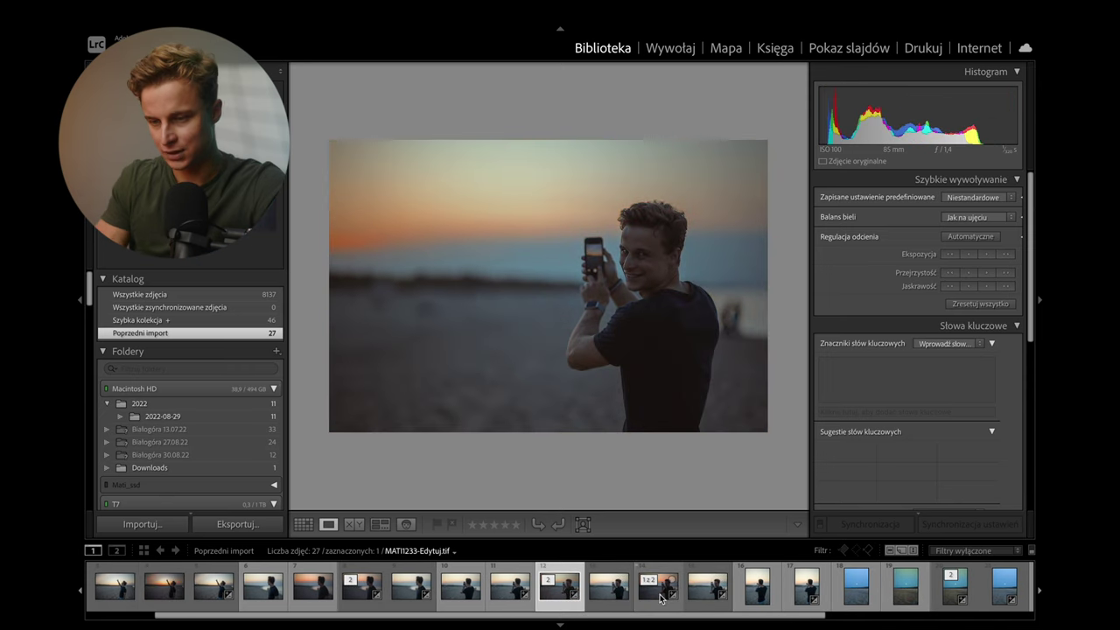
{"action": "left_click", "coordinate": [555, 591]}
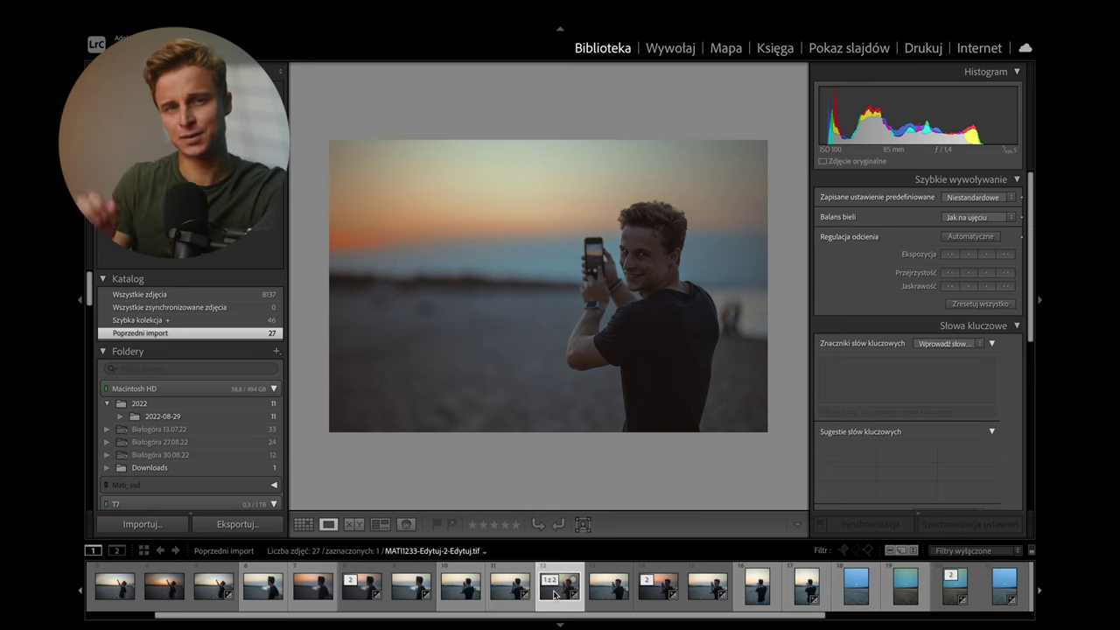